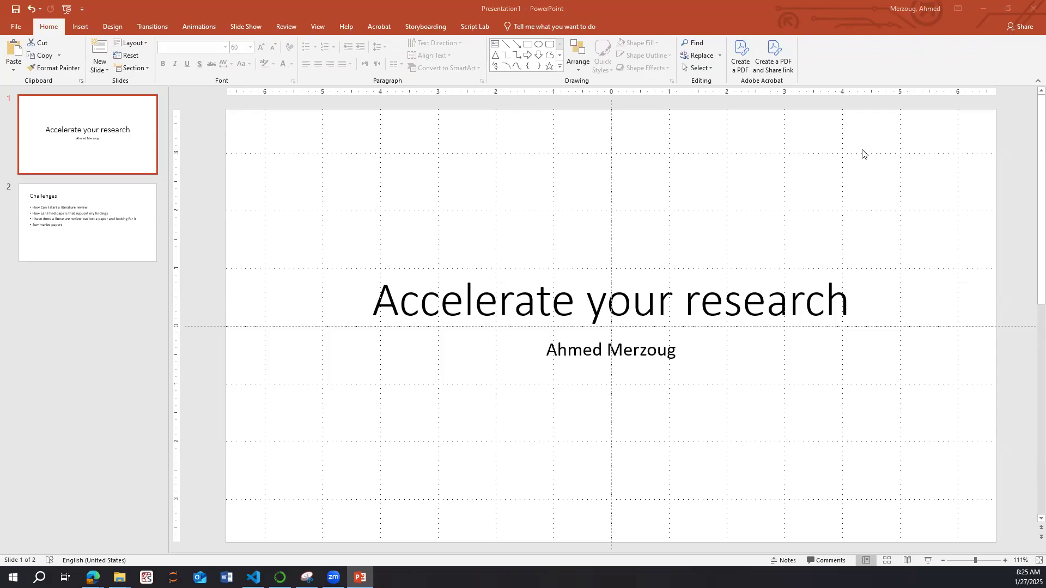
# View the Challenges slide, and switch to the browser to look over the Connected Papers home page and its example graphs
pyautogui.click(129, 222)
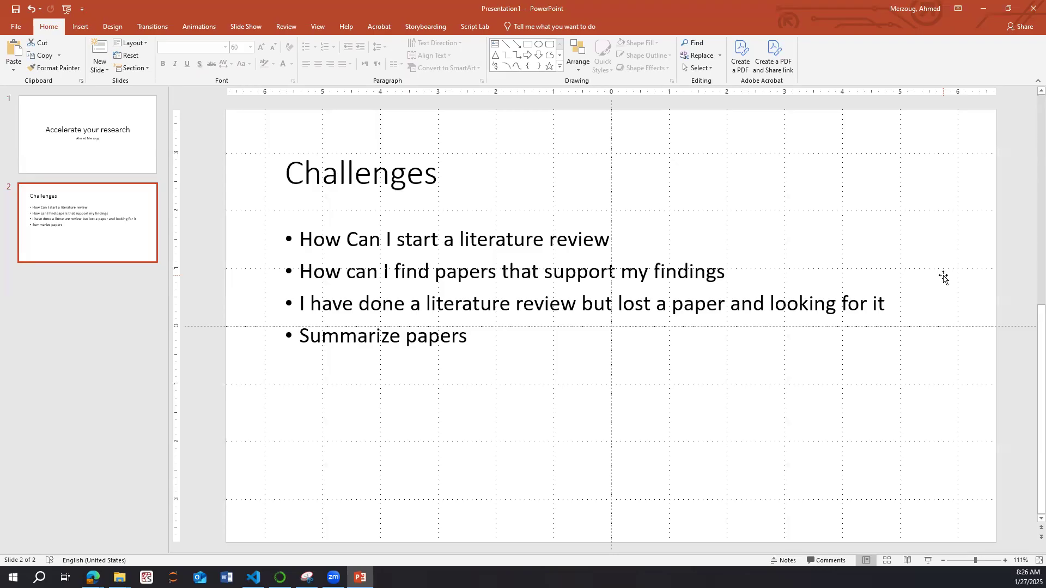
pyautogui.click(983, 8)
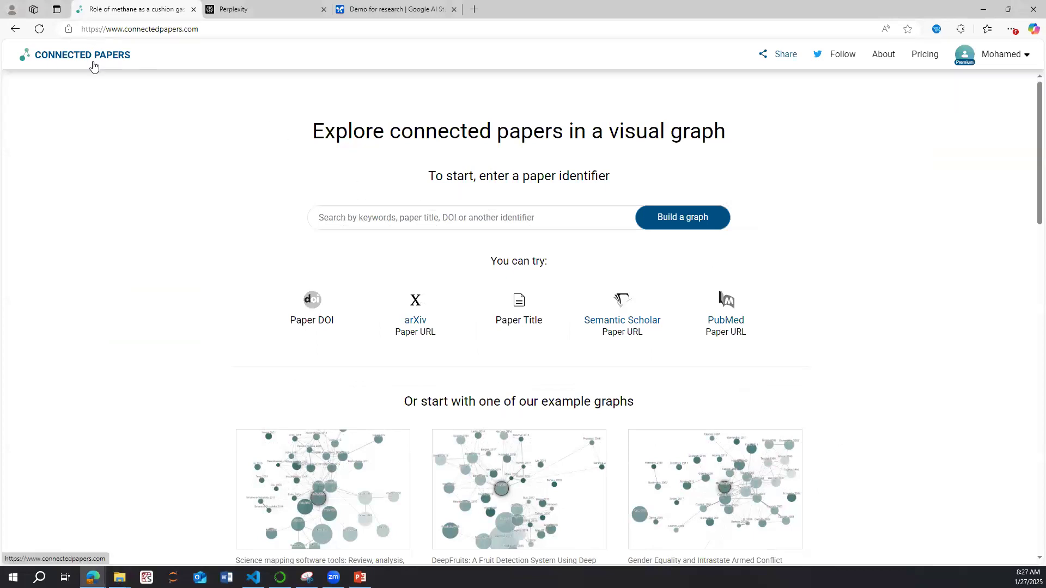
pyautogui.scroll(-8, 552, 310)
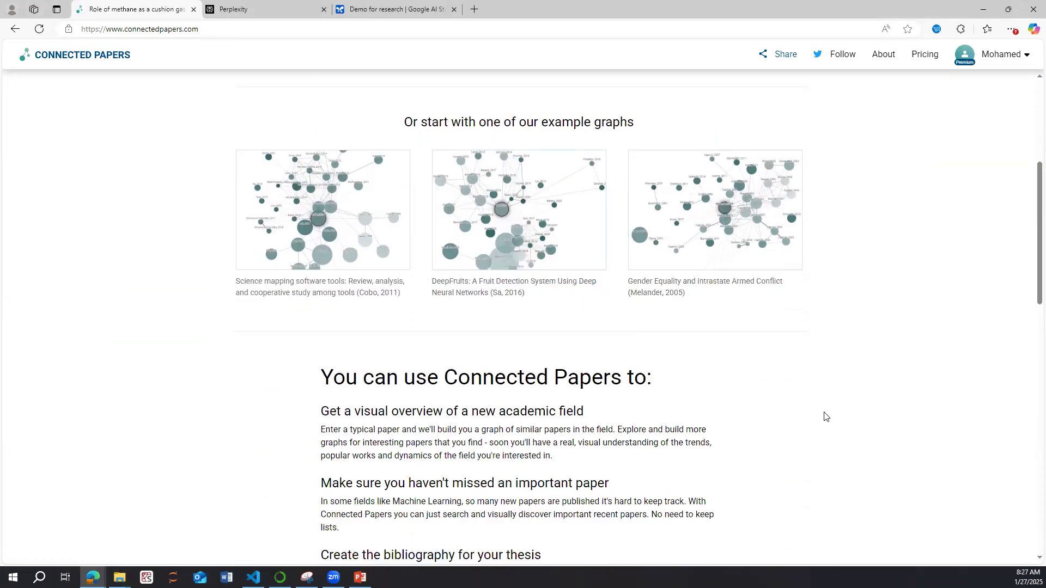
pyautogui.scroll(5, 817, 408)
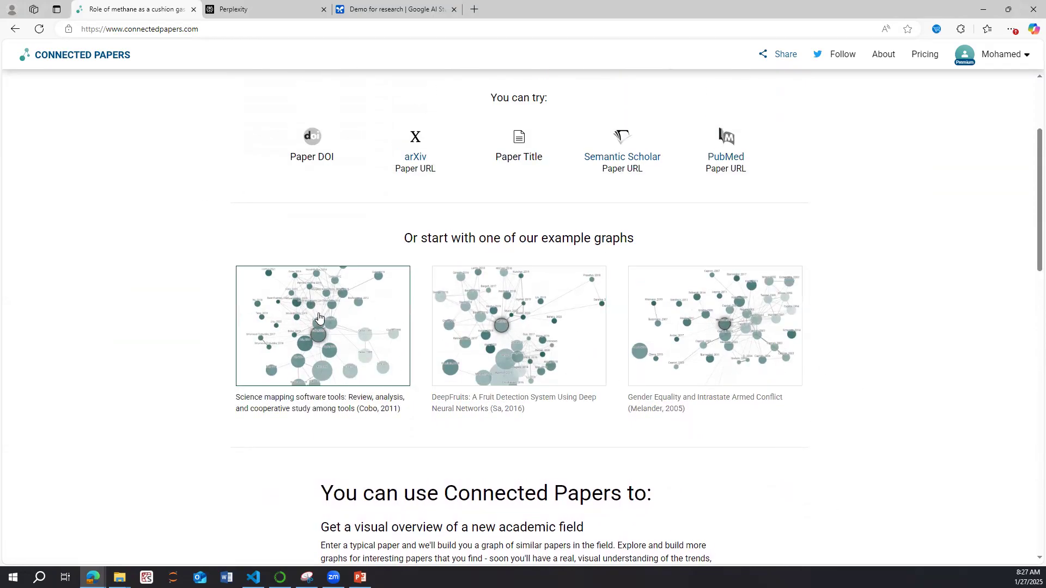
pyautogui.scroll(2, 371, 354)
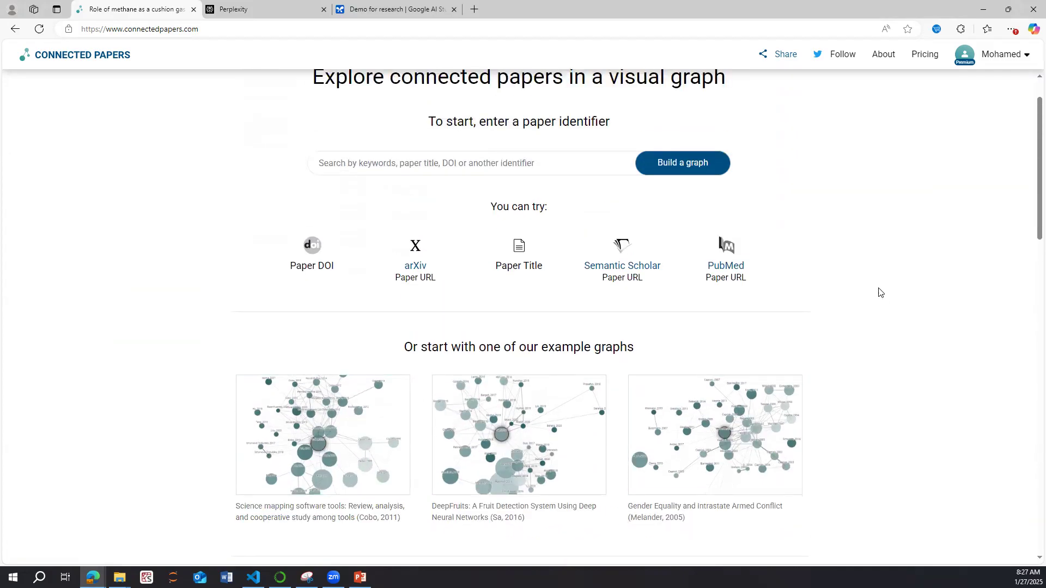
pyautogui.scroll(1, 889, 287)
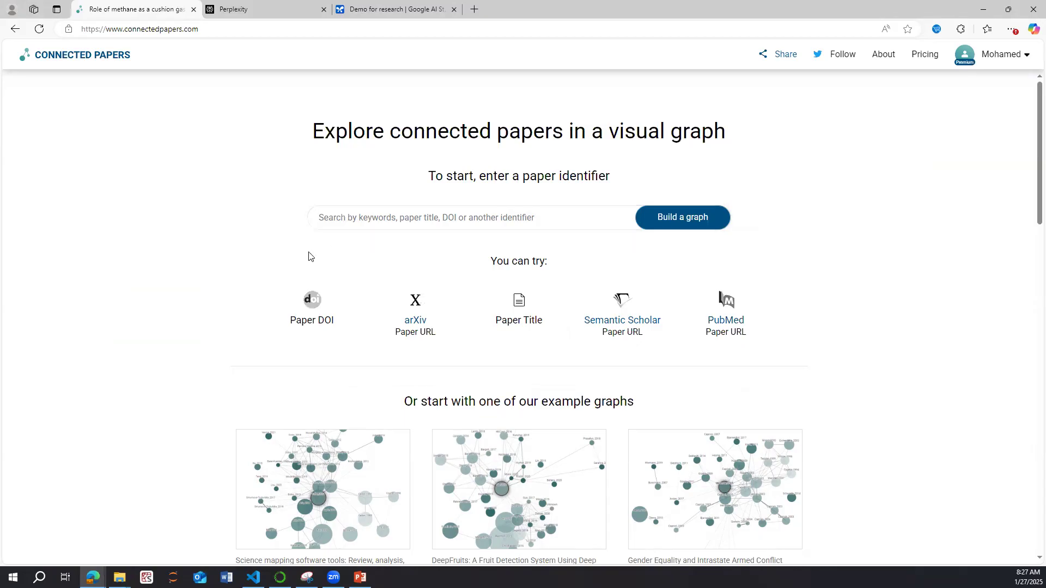
# Look over the Perplexity home page and the model setting of the Demo for research prompt in Google AI Studio
pyautogui.click(245, 9)
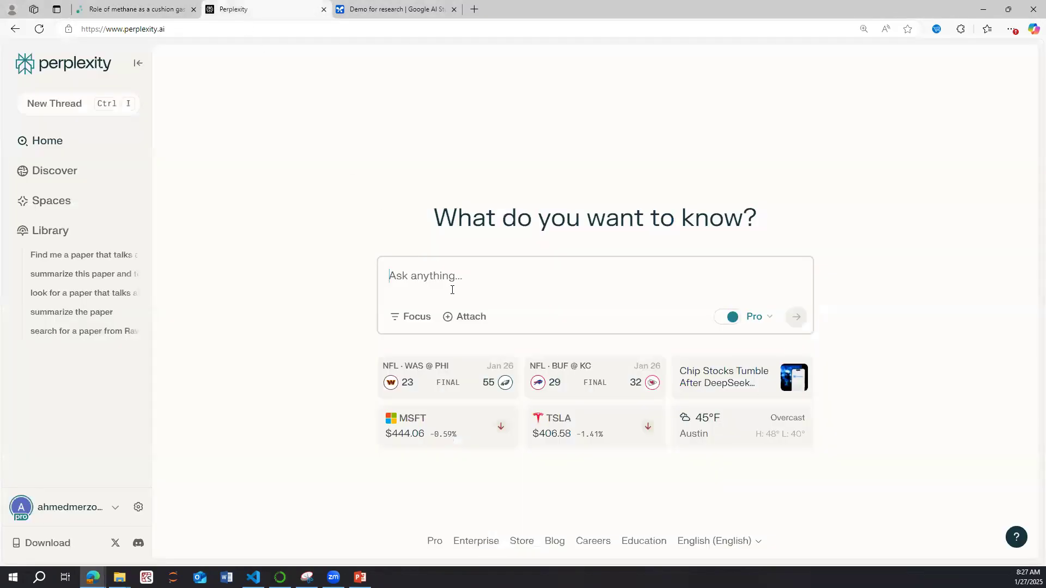
pyautogui.click(122, 151)
pyautogui.click(654, 280)
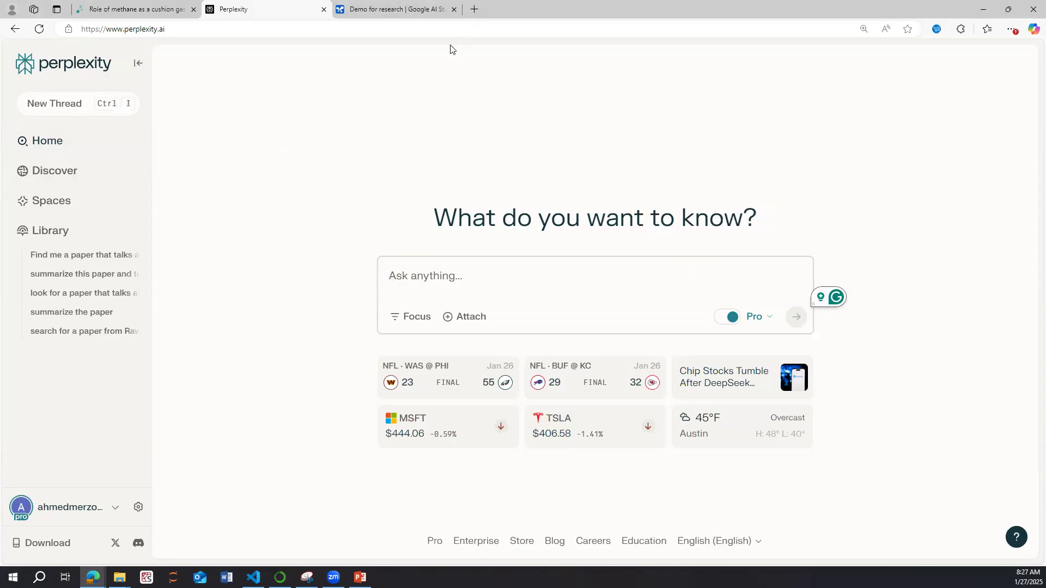
pyautogui.click(423, 7)
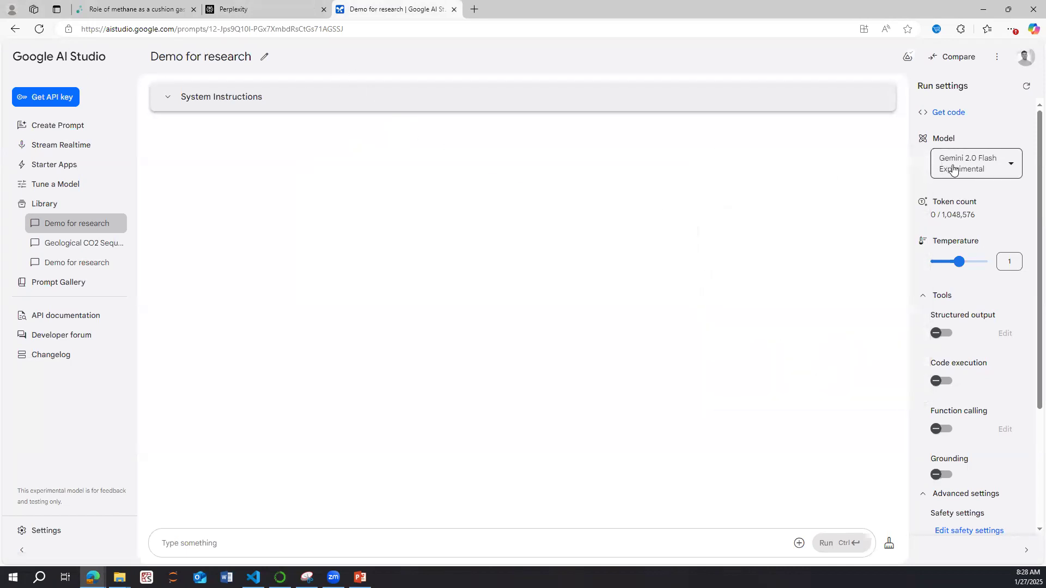
pyautogui.moveTo(956, 170)
# Return to Connected Papers and search for papers by the author's full name
pyautogui.click(131, 9)
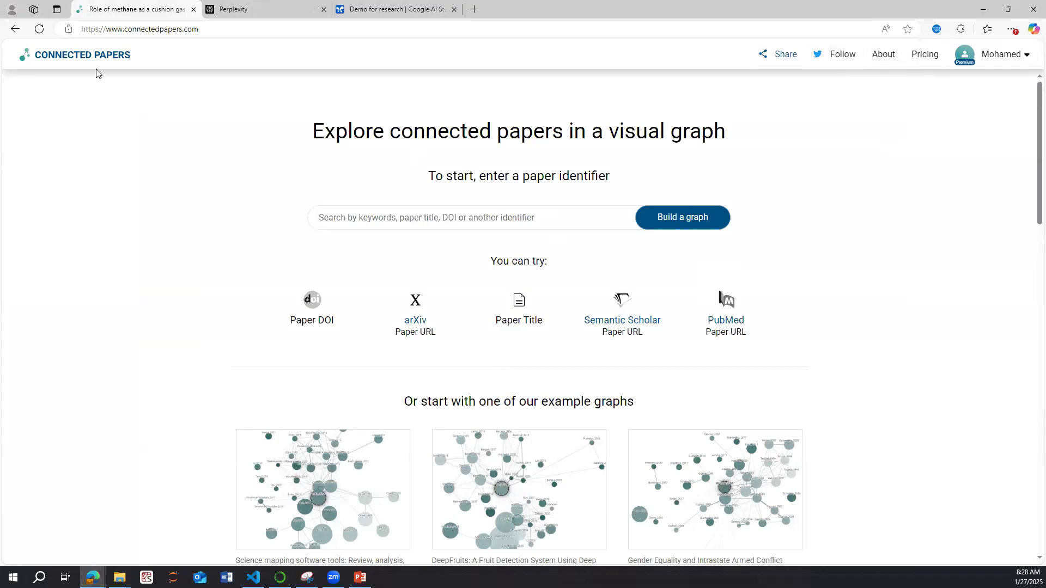
pyautogui.click(474, 218)
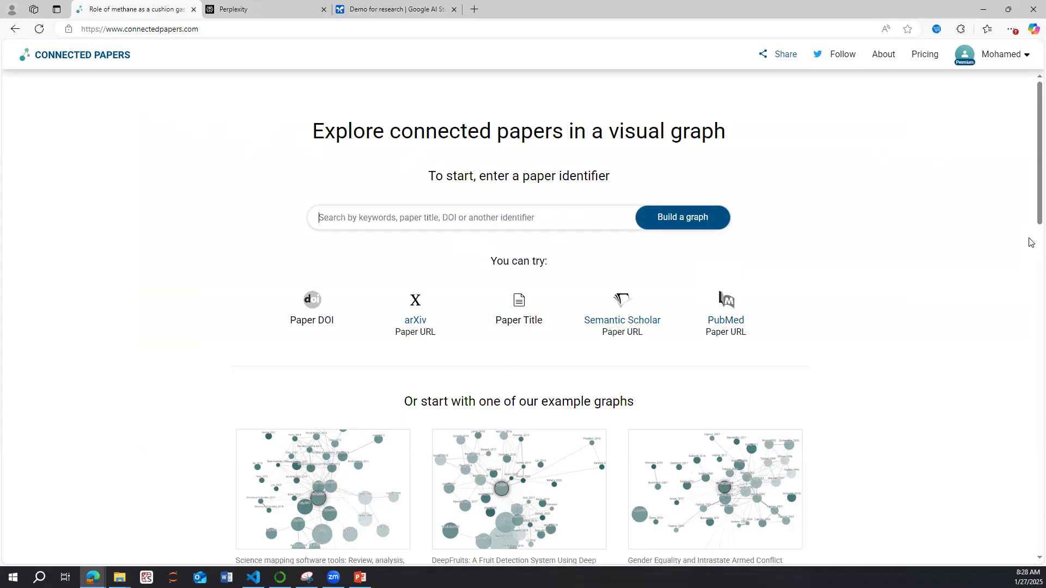
pyautogui.write('Larr')
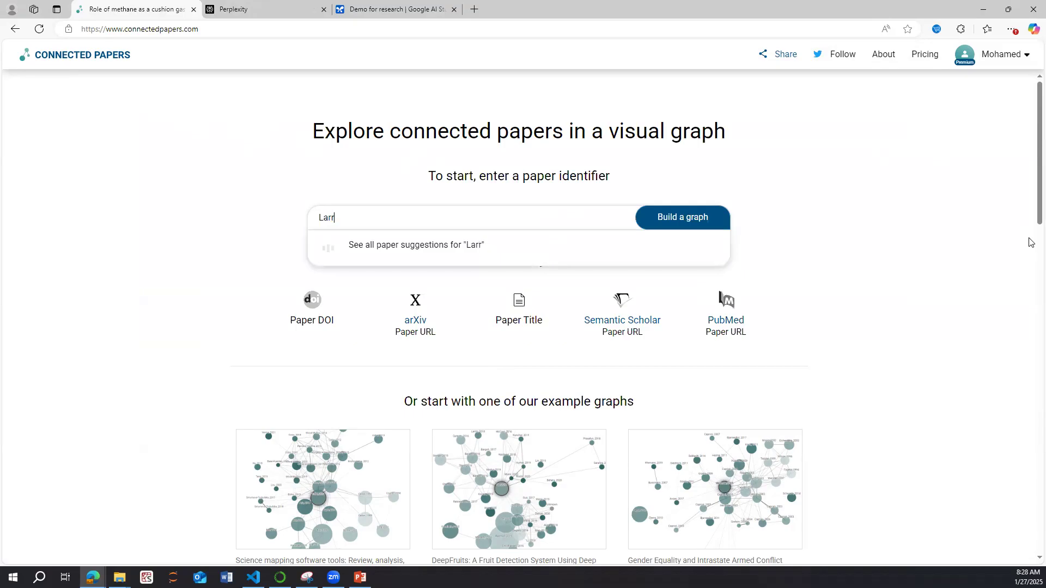
pyautogui.write('y Lake')
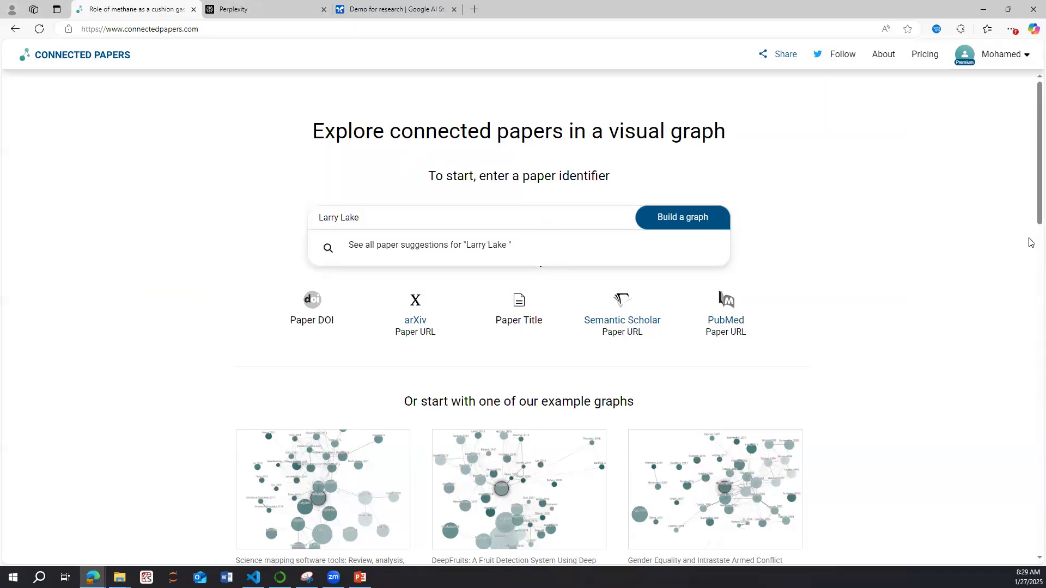
pyautogui.click(693, 219)
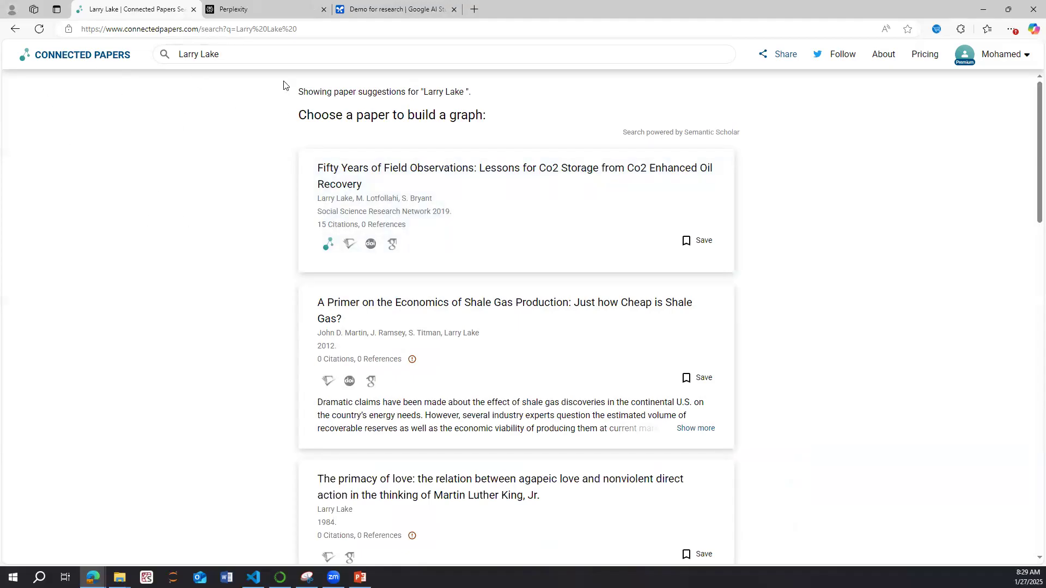
# Look through the suggested papers and build the graph for "Fifty Years of Field Observations: Lessons for Co2 Storage from Co2 Enhanced Oil Recovery"
pyautogui.scroll(-10, 318, 171)
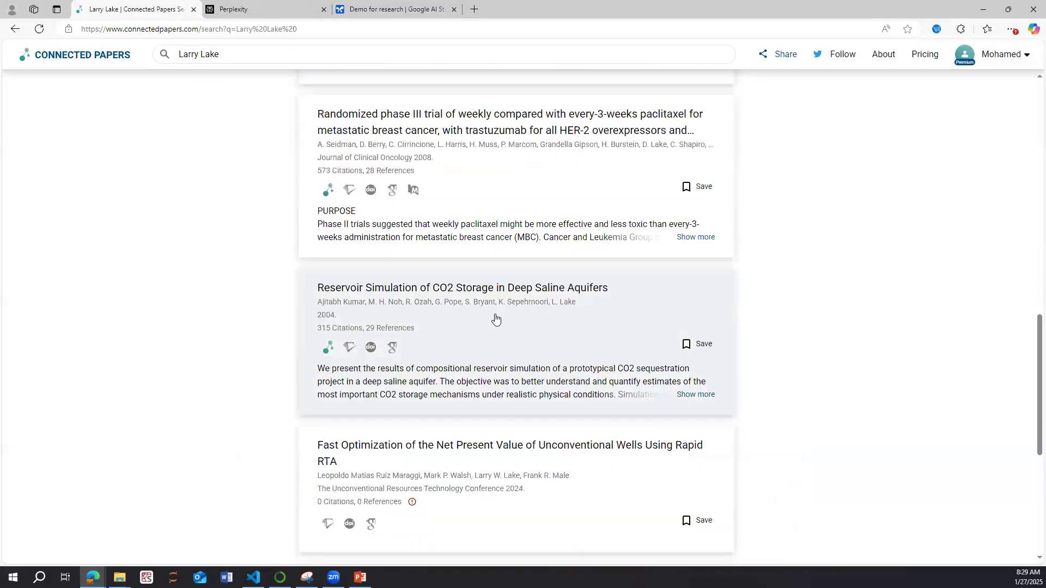
pyautogui.scroll(-3, 523, 329)
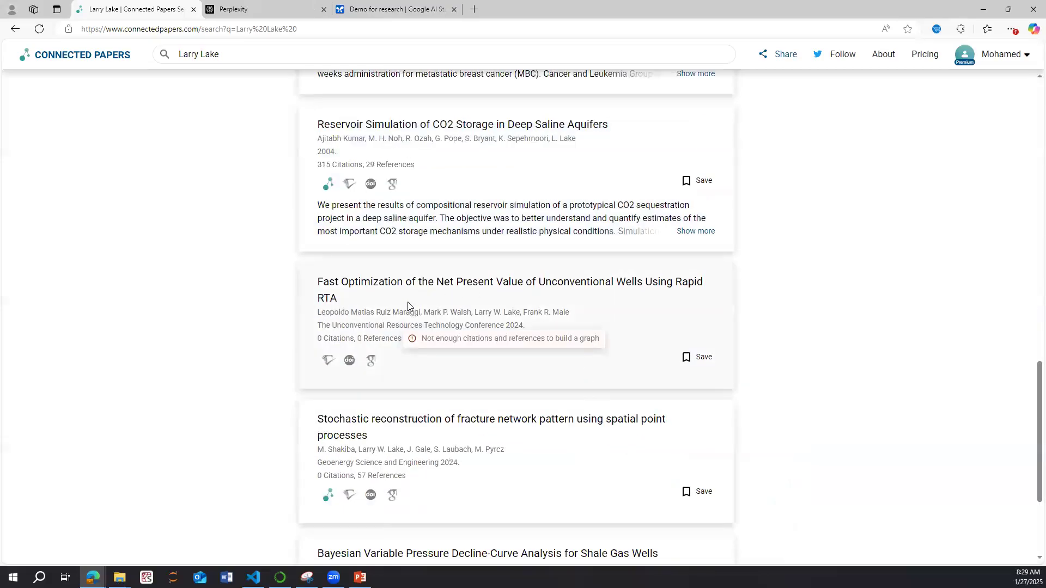
pyautogui.scroll(-3, 415, 316)
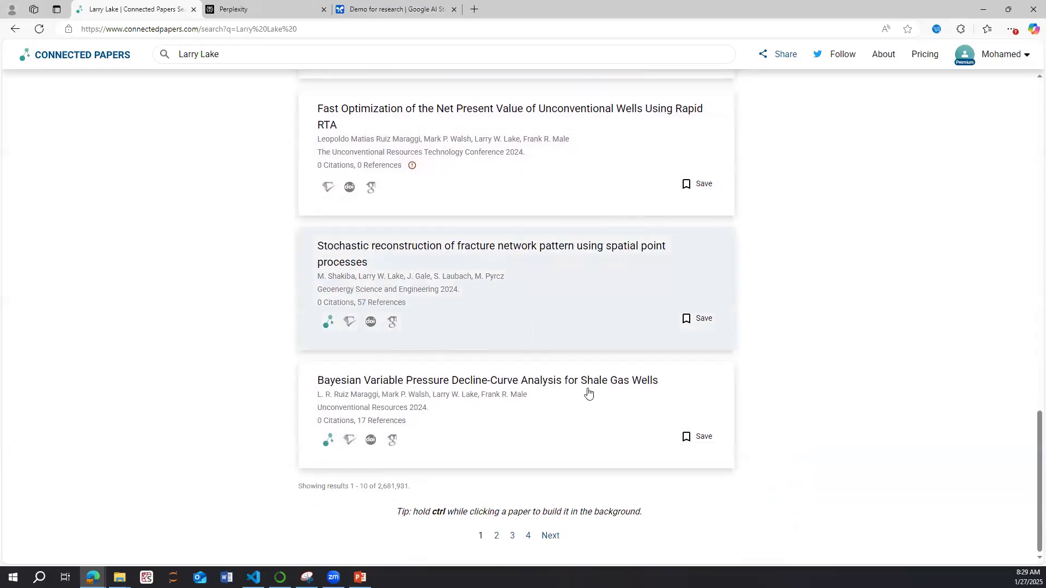
pyautogui.scroll(15, 594, 287)
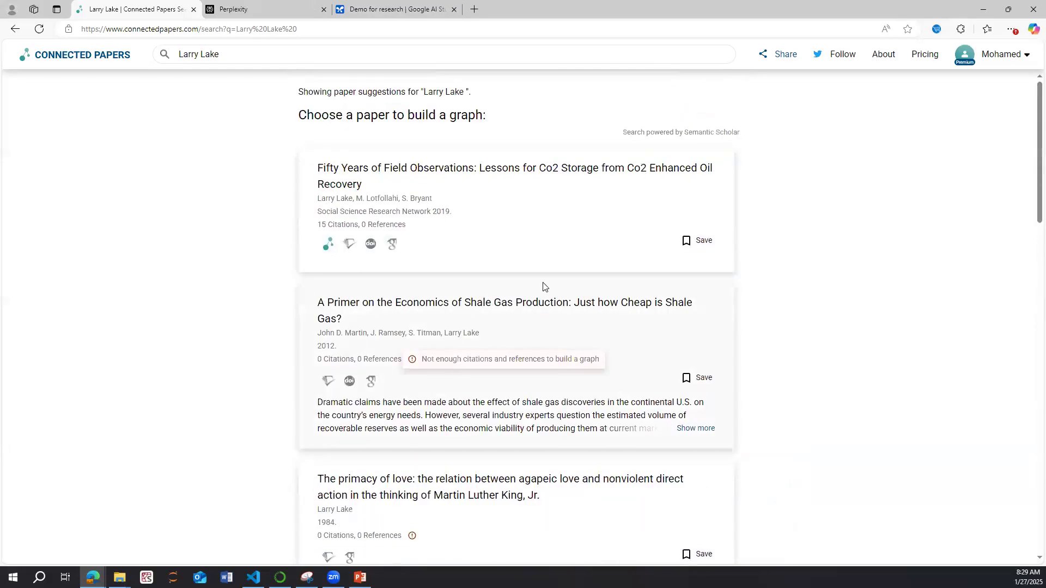
pyautogui.click(504, 204)
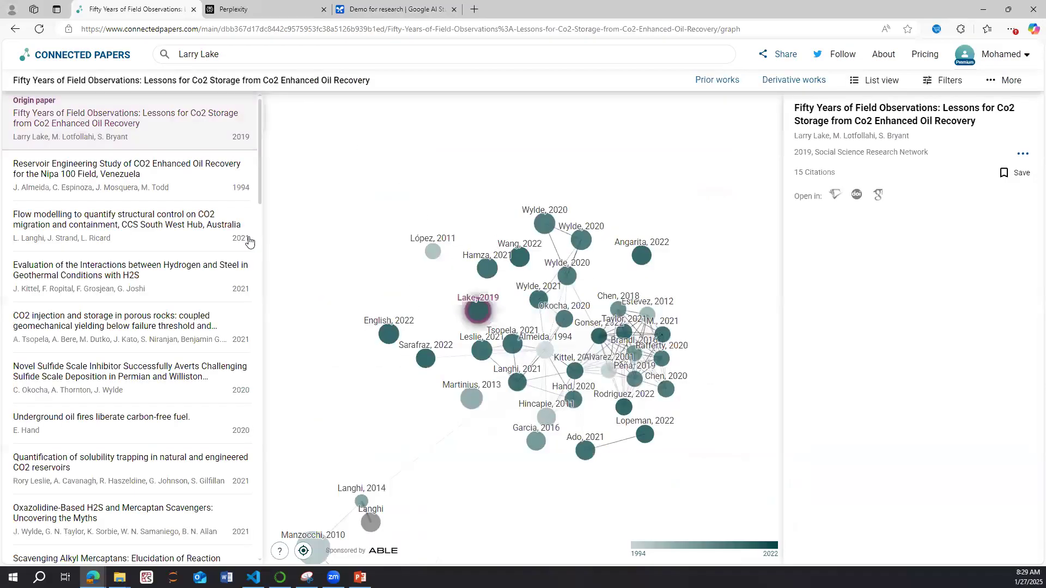
# Inspect the graph's 2021 papers on oxazolidine-based H2S and mercaptan scavengers and on iron sulfide scale removal
pyautogui.click(572, 404)
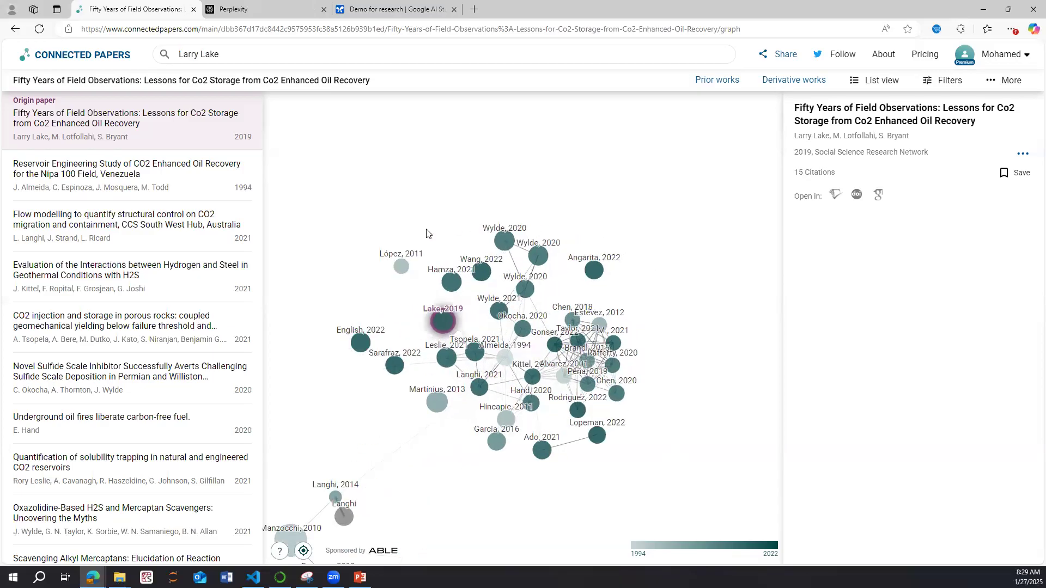
pyautogui.click(484, 295)
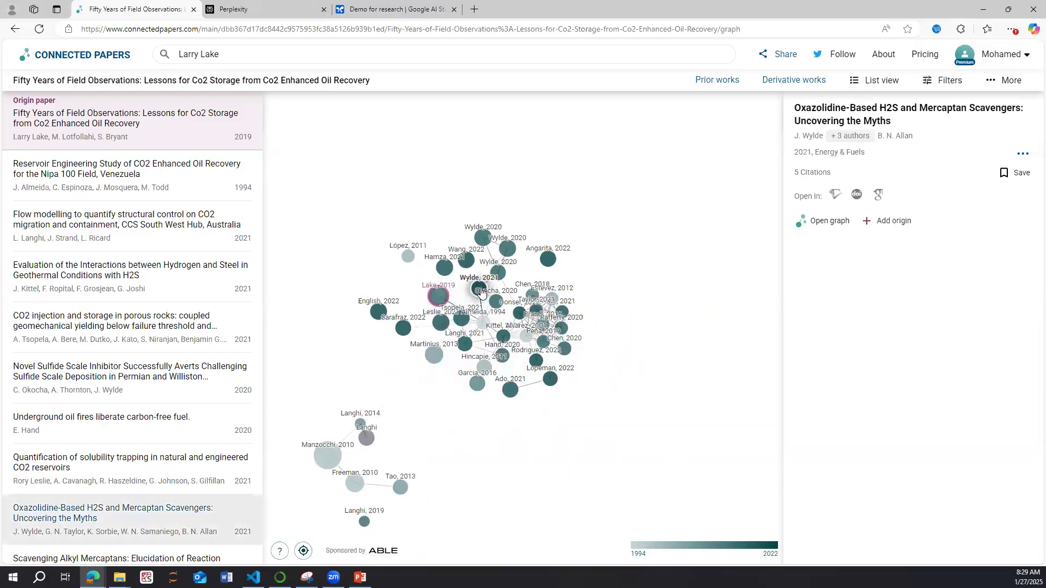
pyautogui.click(445, 268)
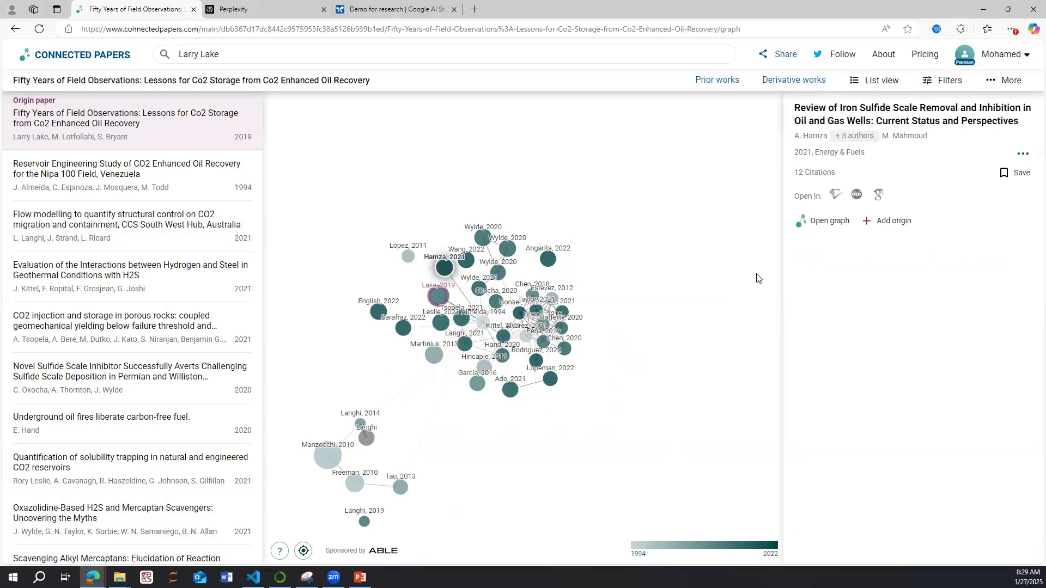
# Select the paper "Quantification of solubility trapping in natural and engineered CO2 reservoirs" and open its own graph
pyautogui.moveTo(440, 326)
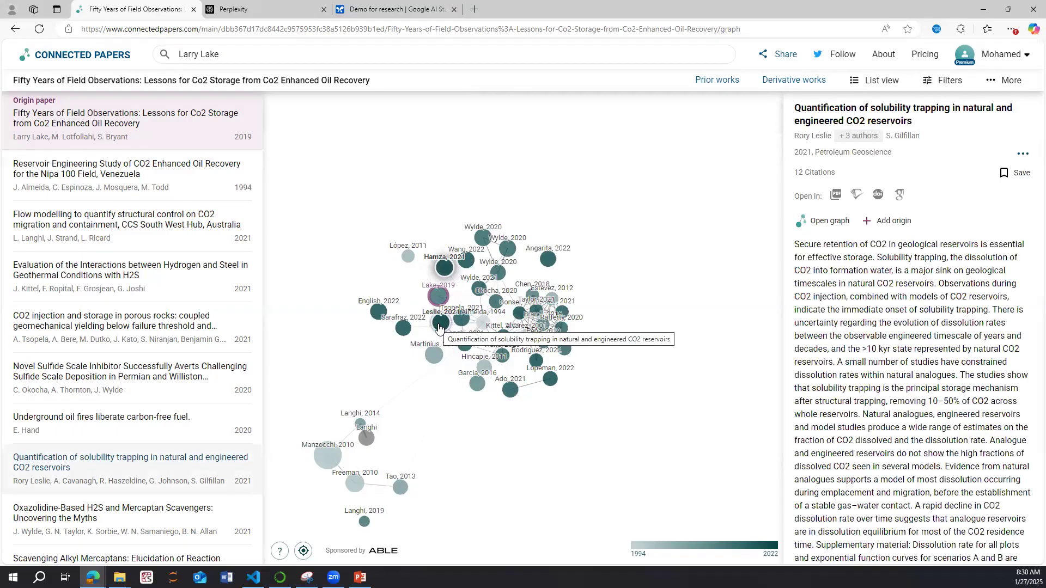
pyautogui.click(439, 326)
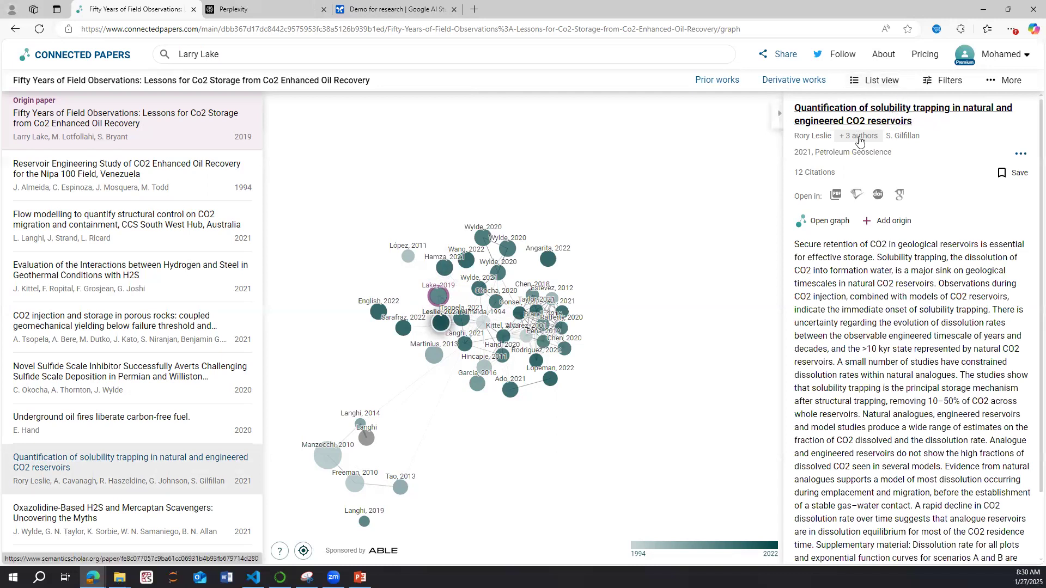
pyautogui.moveTo(447, 326)
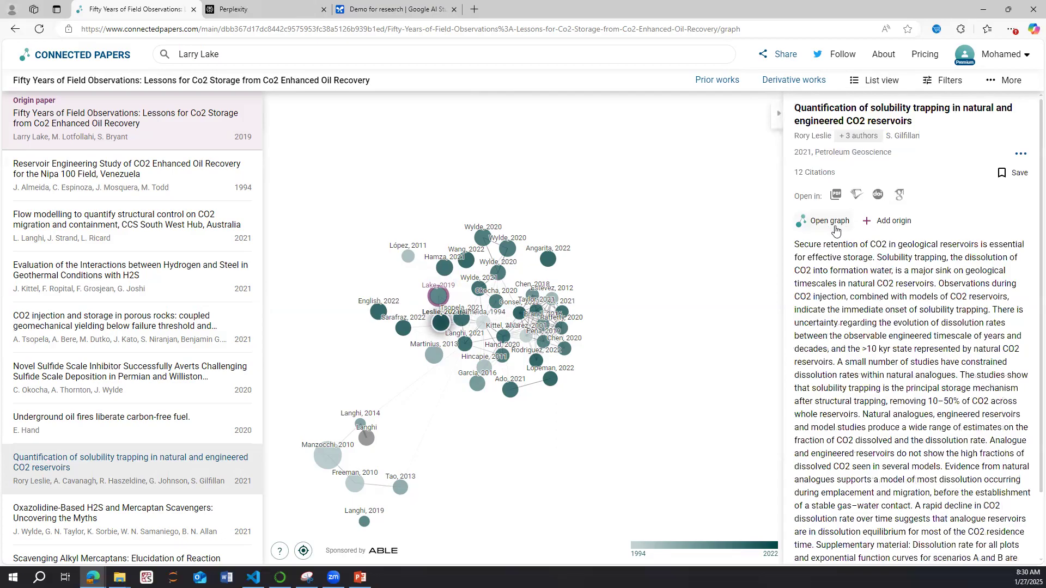
pyautogui.click(835, 225)
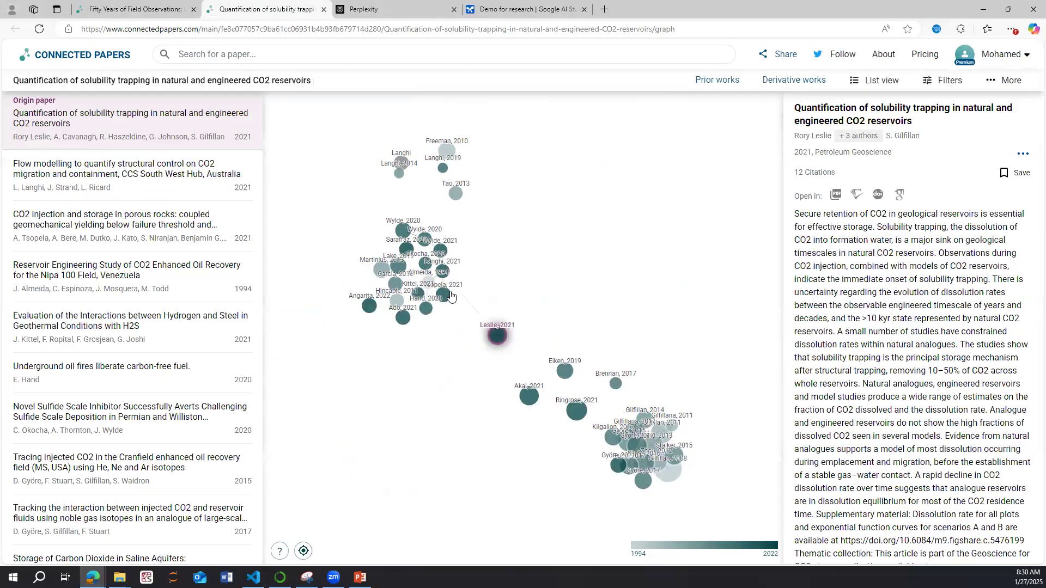
# Select the connected paper "Flow modelling to quantify structural control on CO2 migration and containment, CCS South West Hub, Australia" and open its graph
pyautogui.click(443, 294)
pyautogui.click(499, 337)
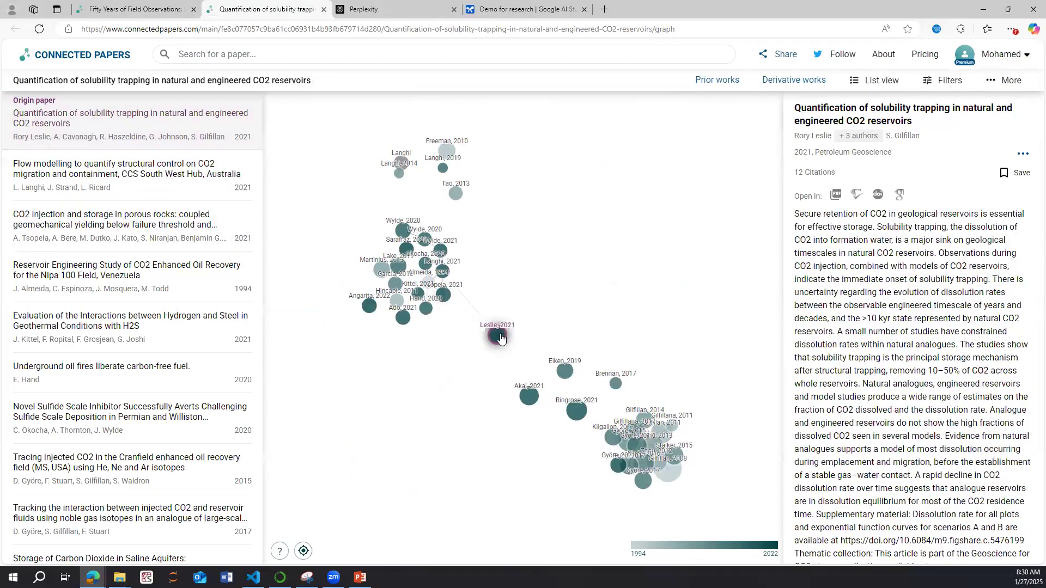
pyautogui.click(445, 275)
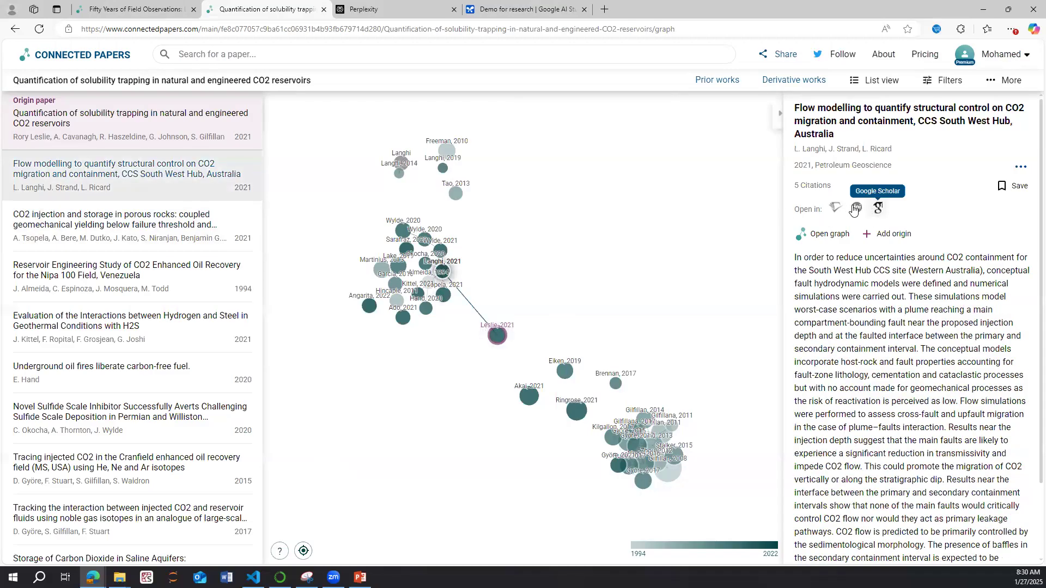
pyautogui.click(824, 233)
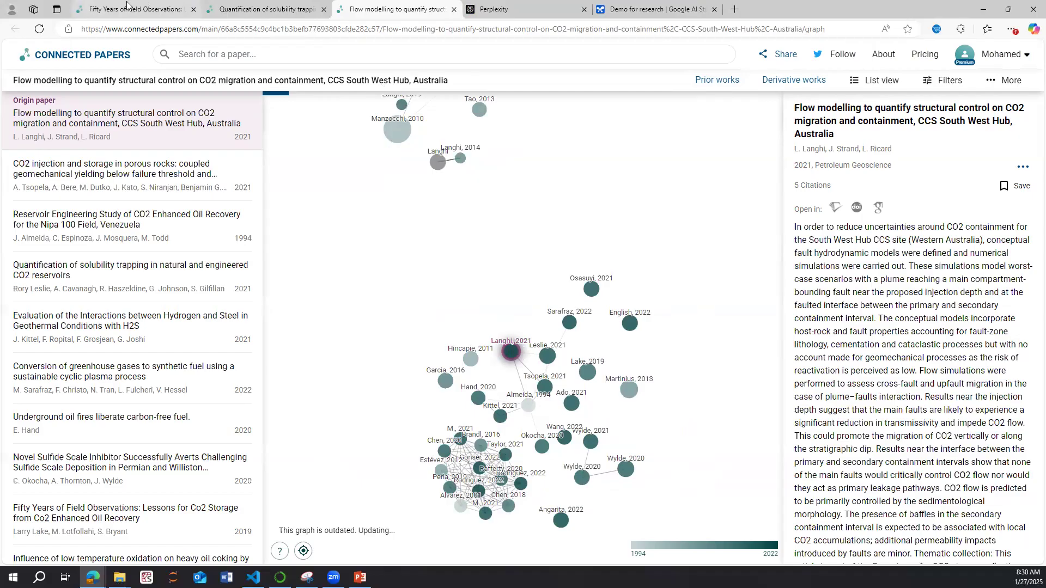
# Return to the "Fifty Years of Field Observations" graph, show its derivative works and sort them by citations
pyautogui.click(190, 6)
pyautogui.click(780, 82)
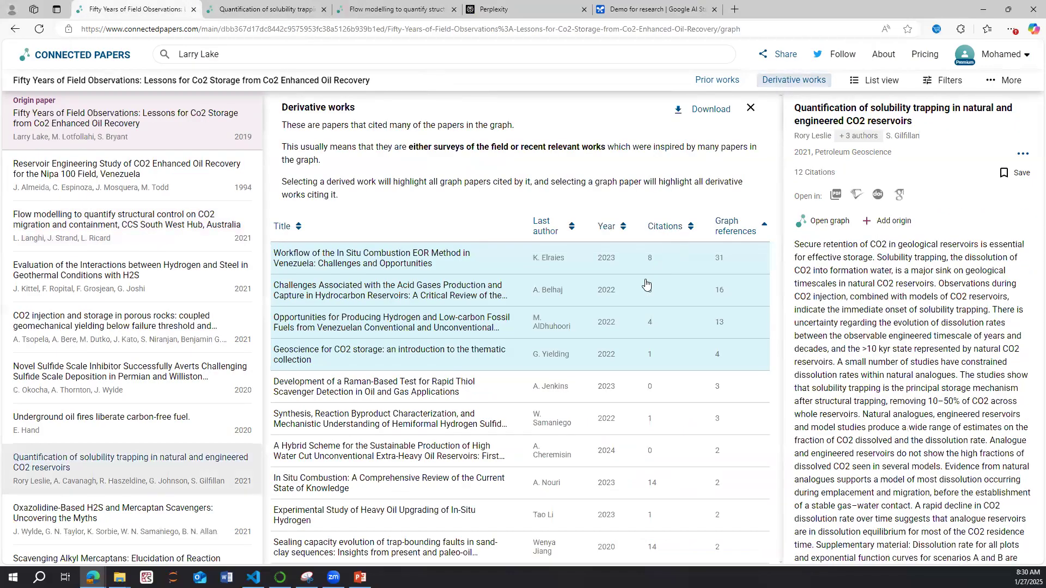
pyautogui.click(643, 281)
pyautogui.click(652, 321)
pyautogui.click(671, 236)
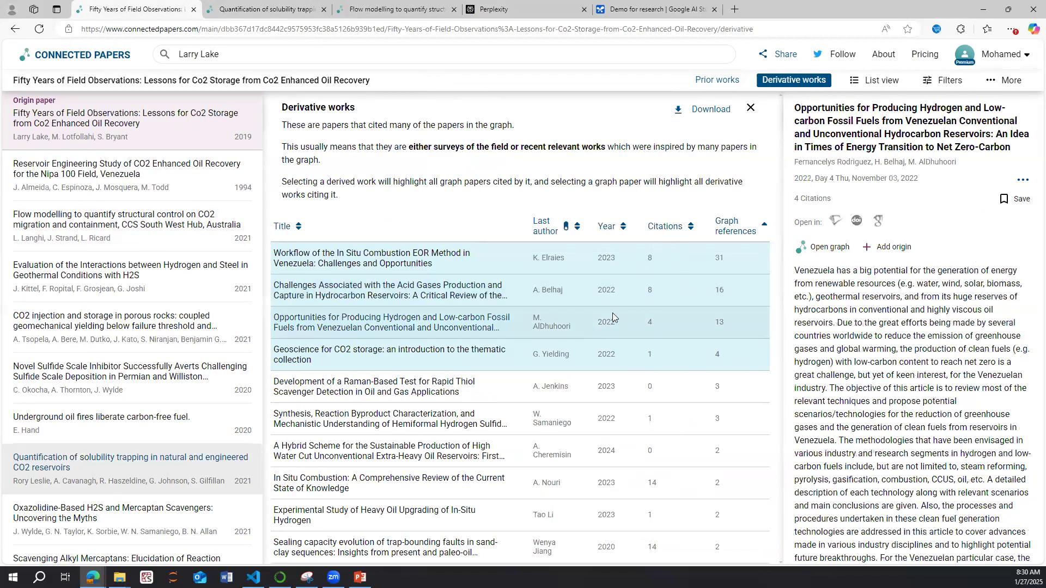
# Examine the derivative works and compare the citation counts of the listed papers
pyautogui.click(527, 263)
pyautogui.click(632, 292)
pyautogui.click(490, 272)
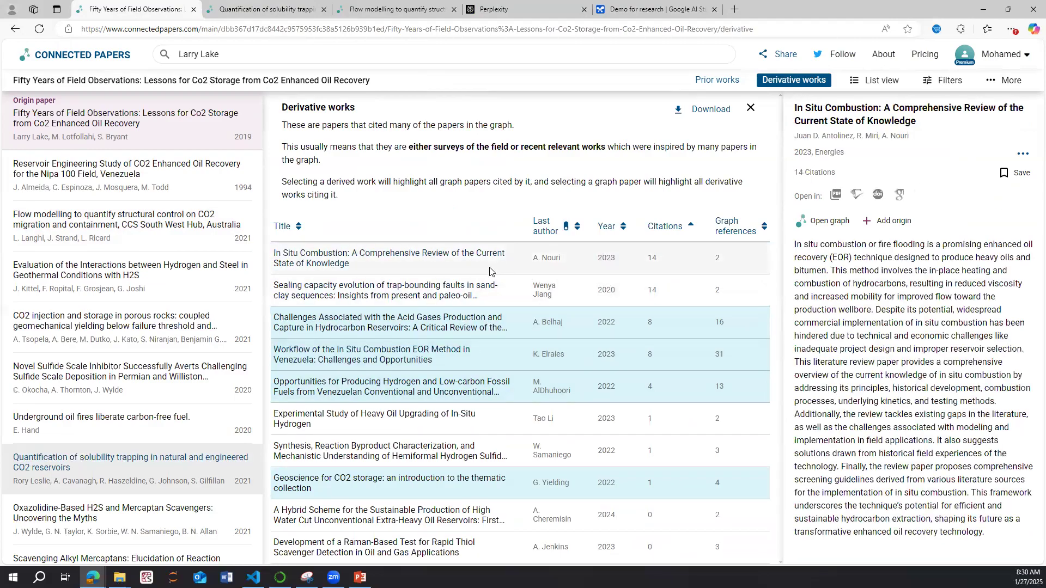
pyautogui.click(640, 264)
pyautogui.doubleClick(668, 227)
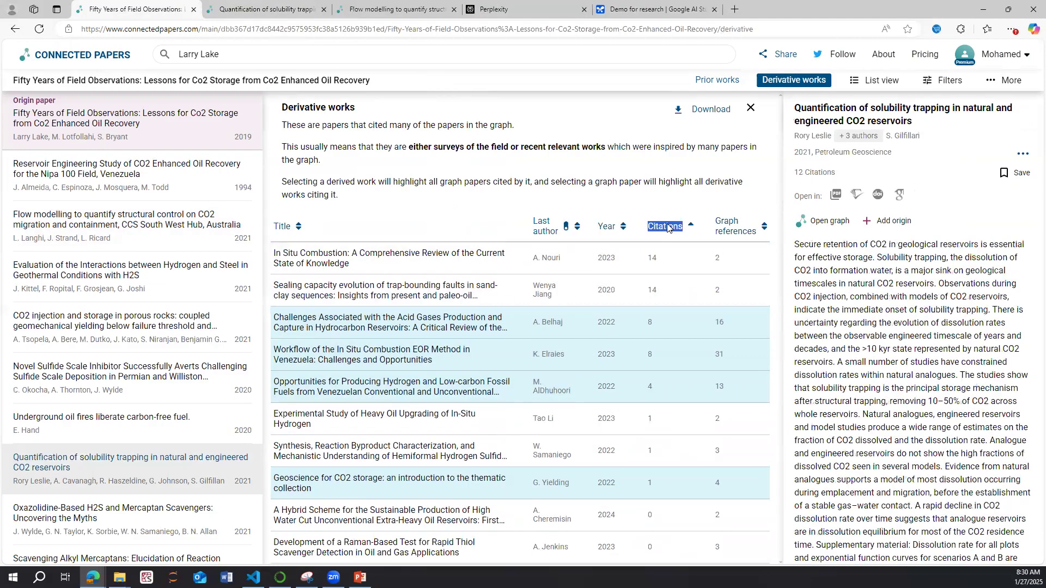
pyautogui.click(676, 244)
pyautogui.click(645, 243)
pyautogui.click(678, 357)
pyautogui.click(648, 384)
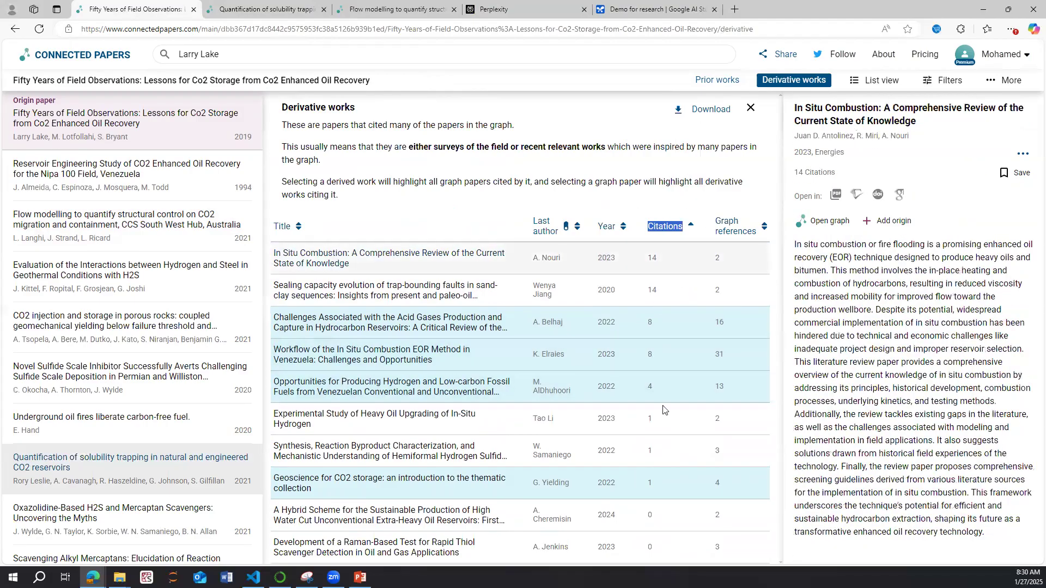
pyautogui.click(678, 517)
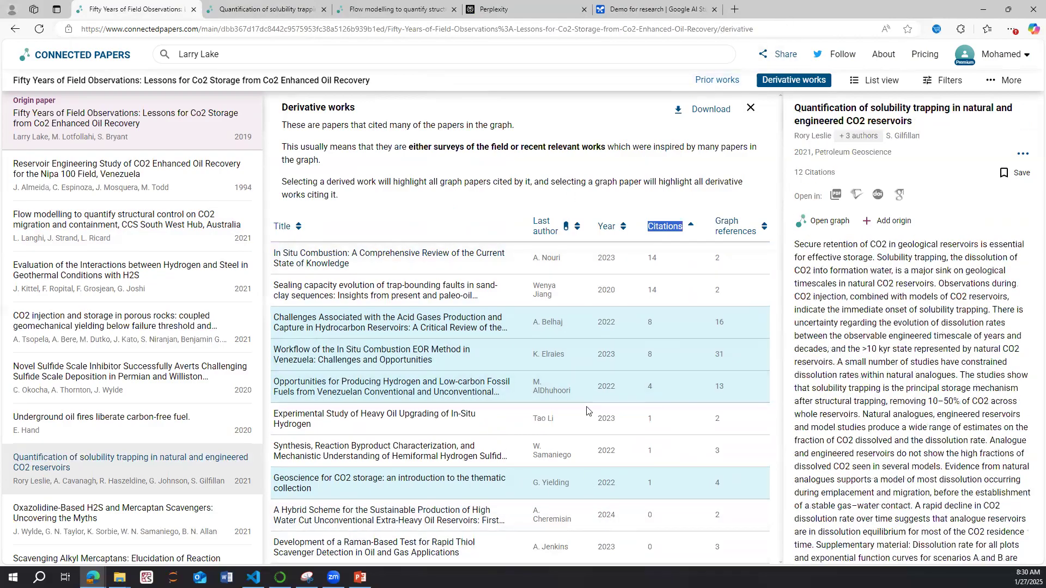
# Return from the derivative works to the graph and open the publisher page of the origin paper "Fifty Years of Field Observations"
pyautogui.click(729, 83)
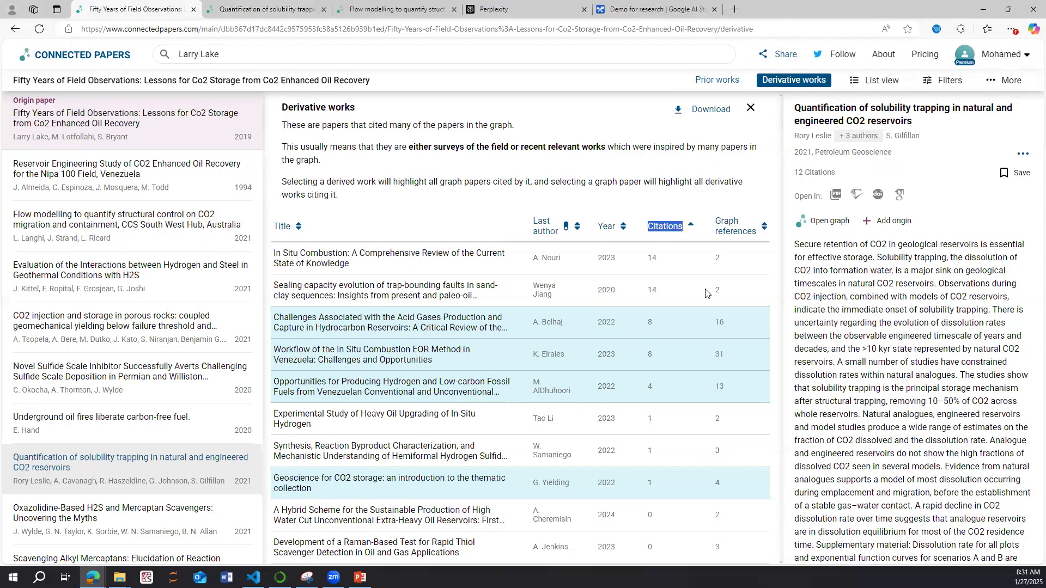
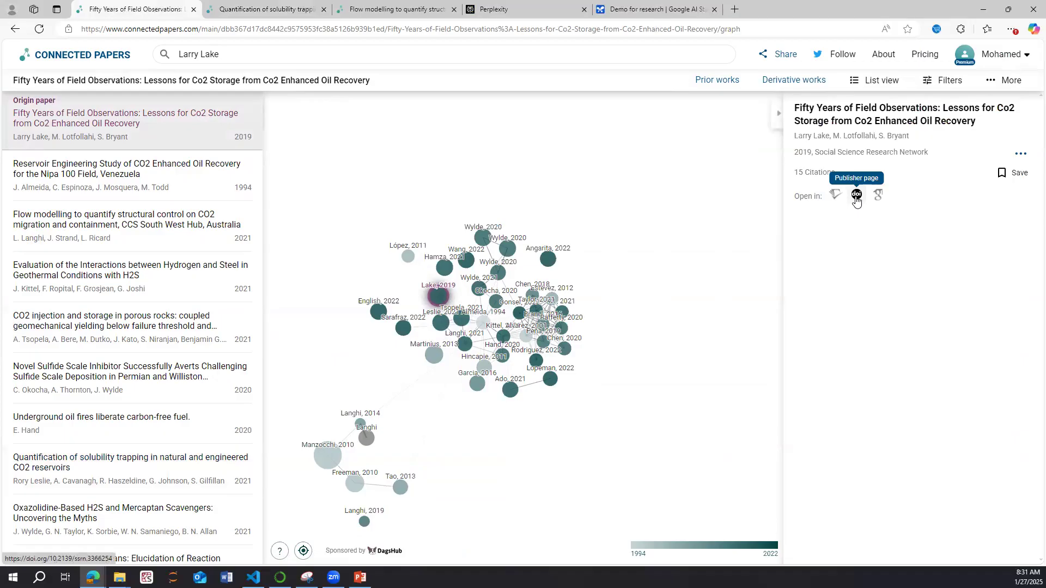
pyautogui.click(856, 195)
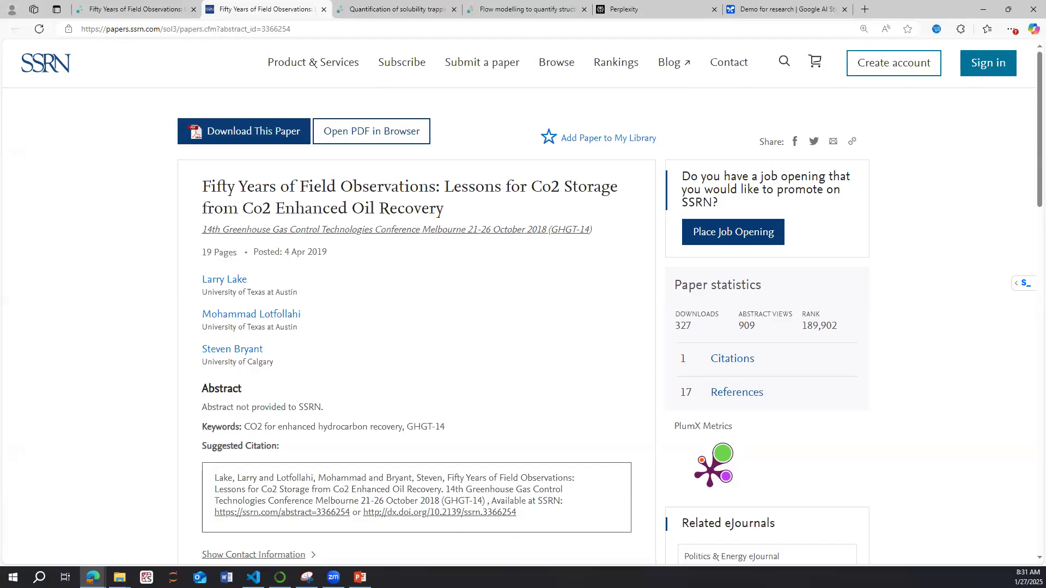
# Open the downloaded paper ssrn-3366254 (1).pdf, skim its text and figures through page 9, and close it
pyautogui.press('super+e')
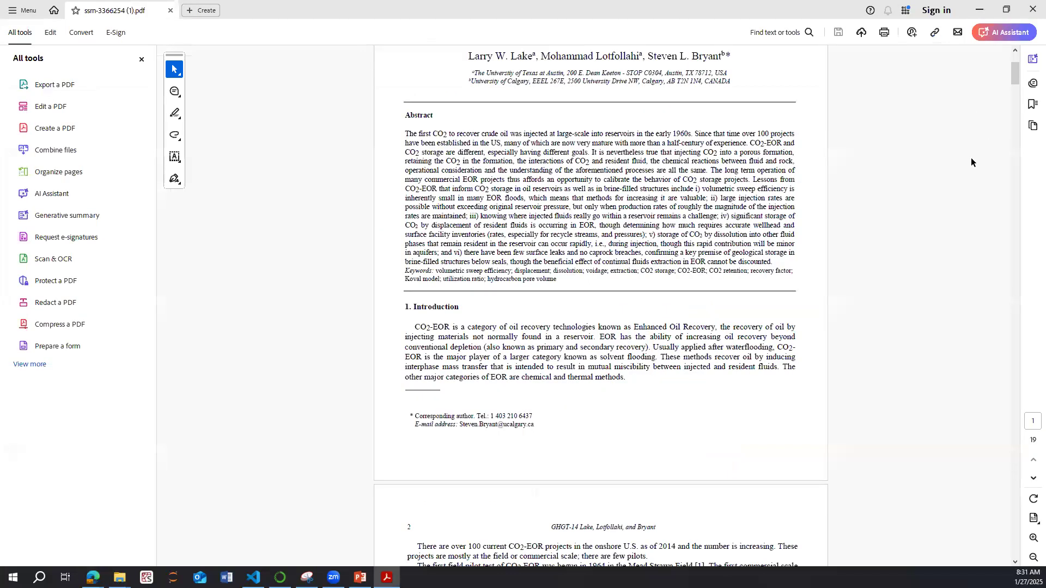
pyautogui.scroll(-5, 1003, 462)
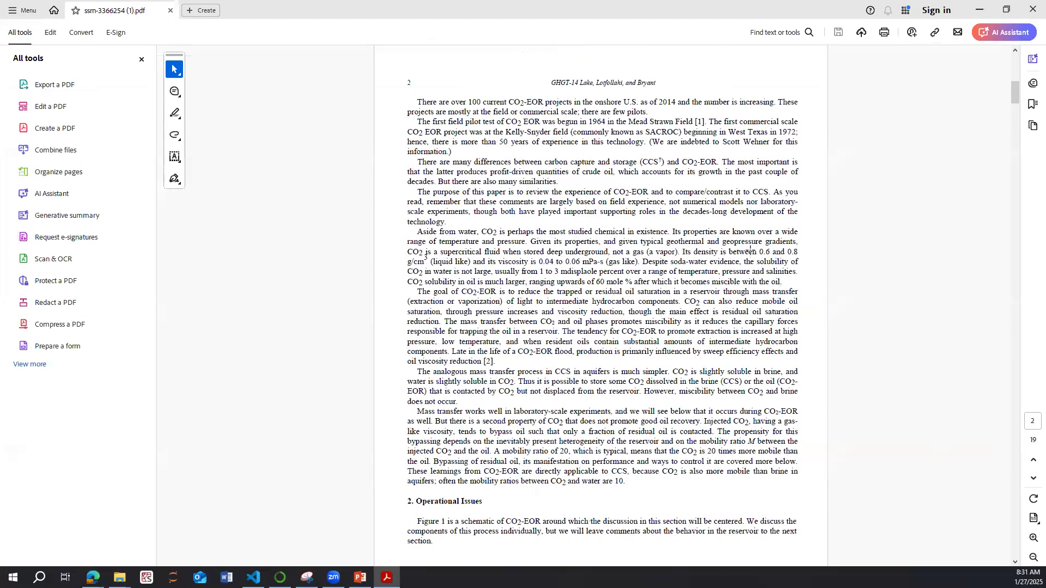
pyautogui.scroll(-6, 751, 252)
pyautogui.scroll(-6, 709, 258)
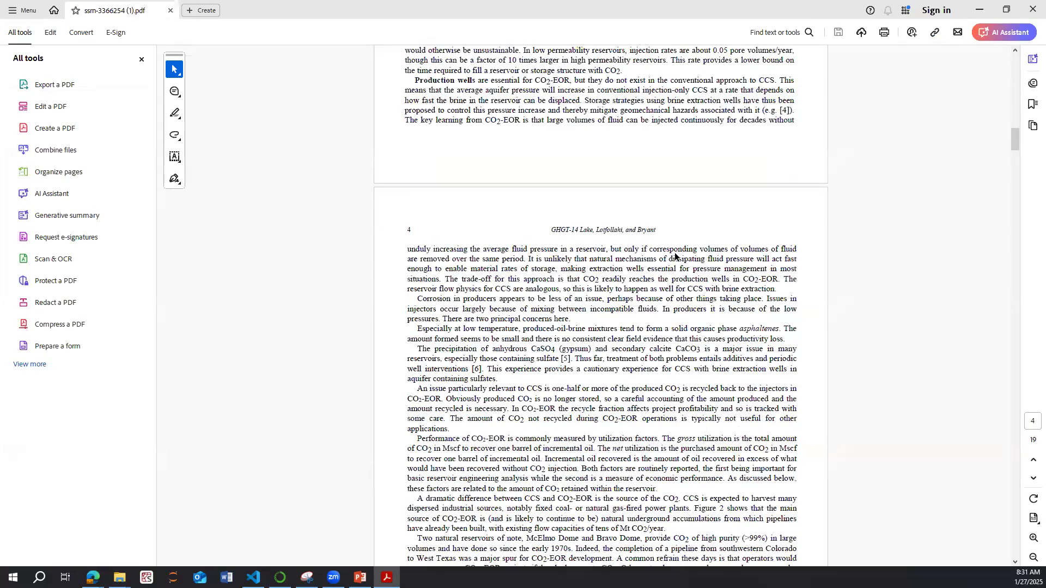
pyautogui.scroll(-6, 663, 259)
pyautogui.scroll(-5, 612, 277)
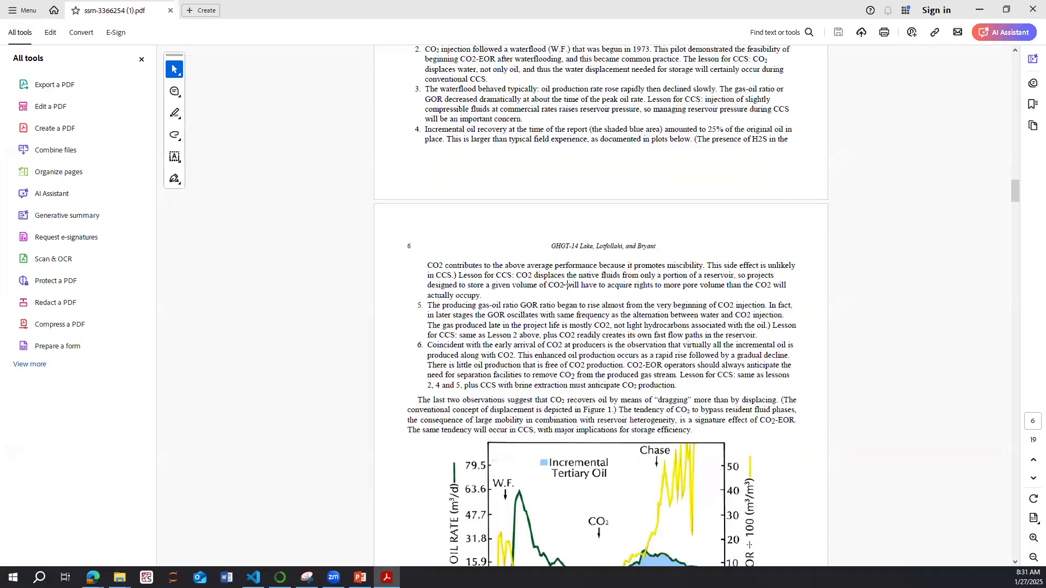
pyautogui.scroll(-5, 561, 283)
pyautogui.scroll(-6, 562, 284)
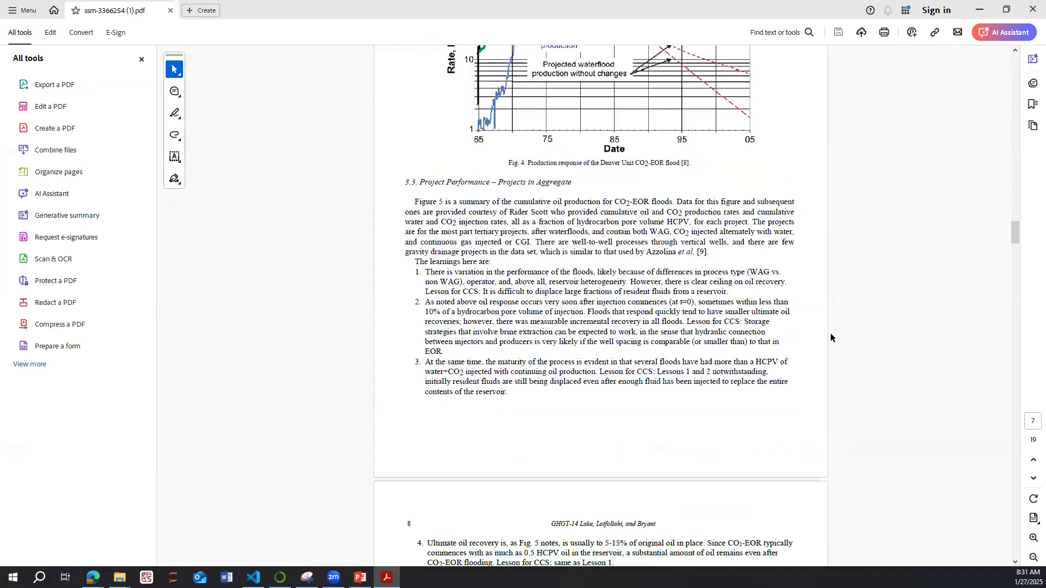
pyautogui.scroll(-4, 679, 256)
pyautogui.scroll(-9, 960, 271)
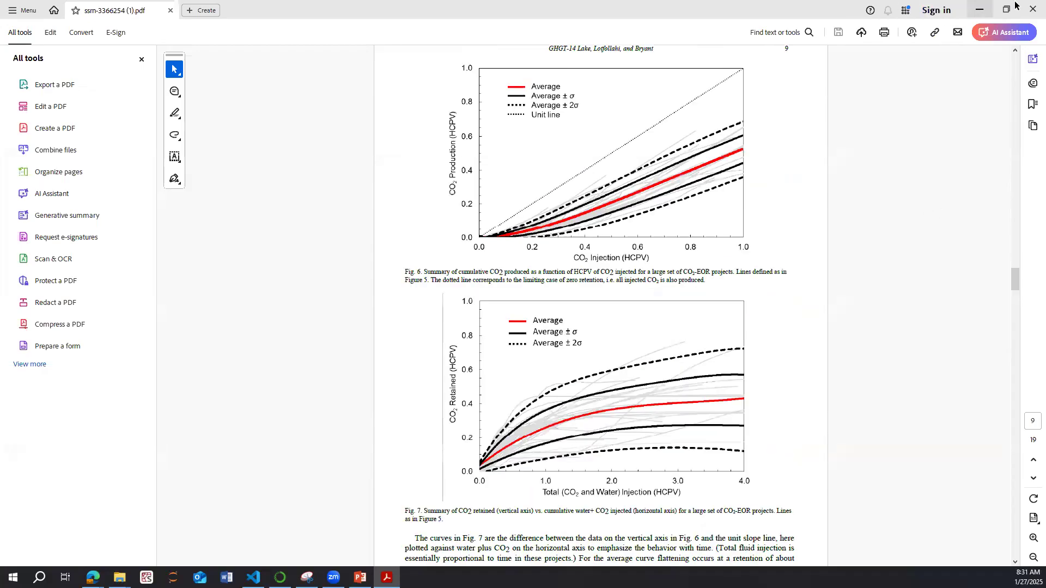
pyautogui.click(1033, 10)
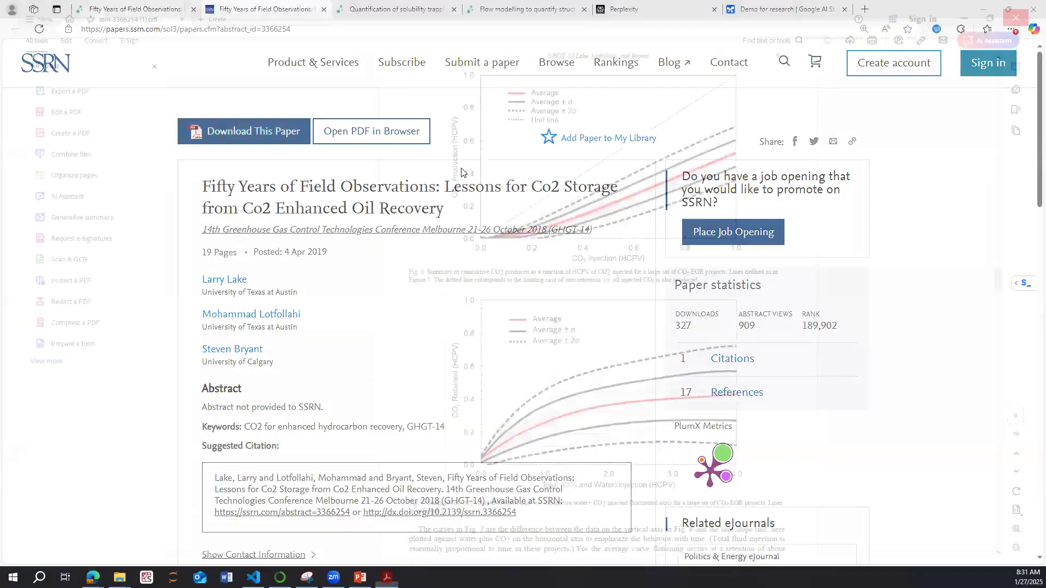
# Switch to Google AI Studio, attach ssrn-3366254 (1).pdf and run the prompt "Summarize this research. focus on key finding and methodology"
pyautogui.click(759, 15)
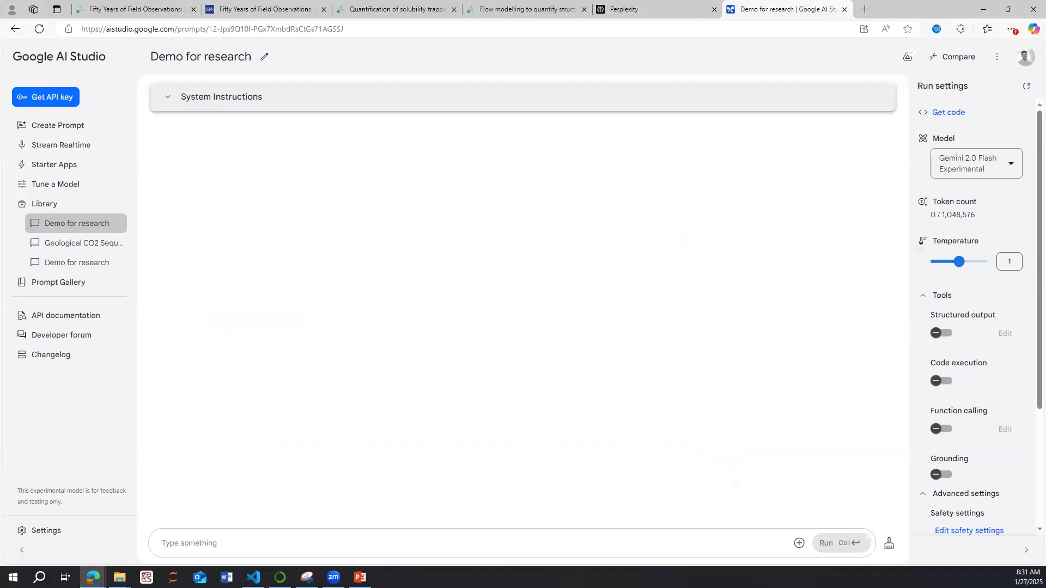
pyautogui.moveTo(463, 505); pyautogui.dragTo(342, 544)
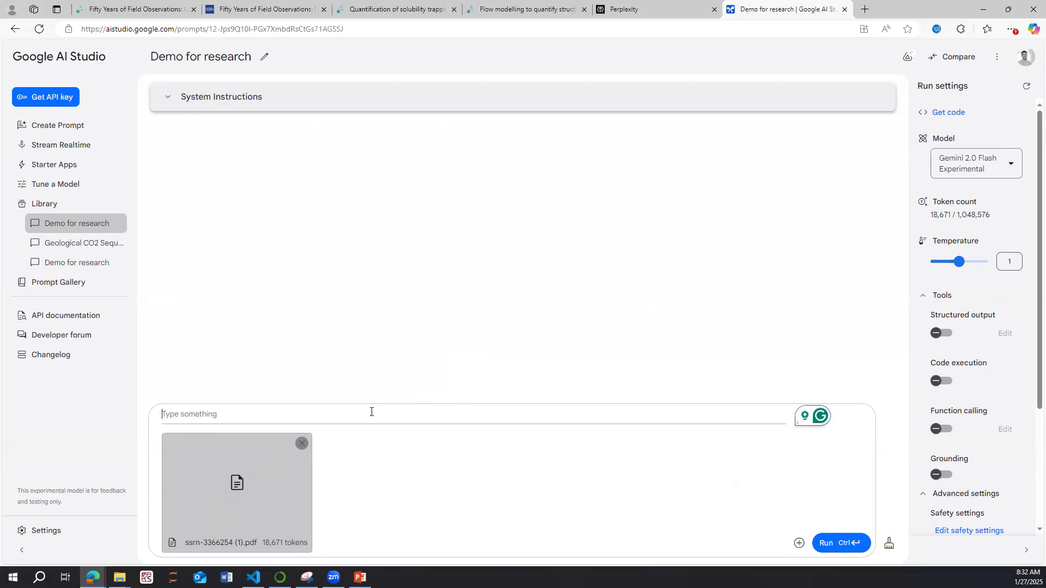
pyautogui.write('Summarize this sesearch. focus on ke')
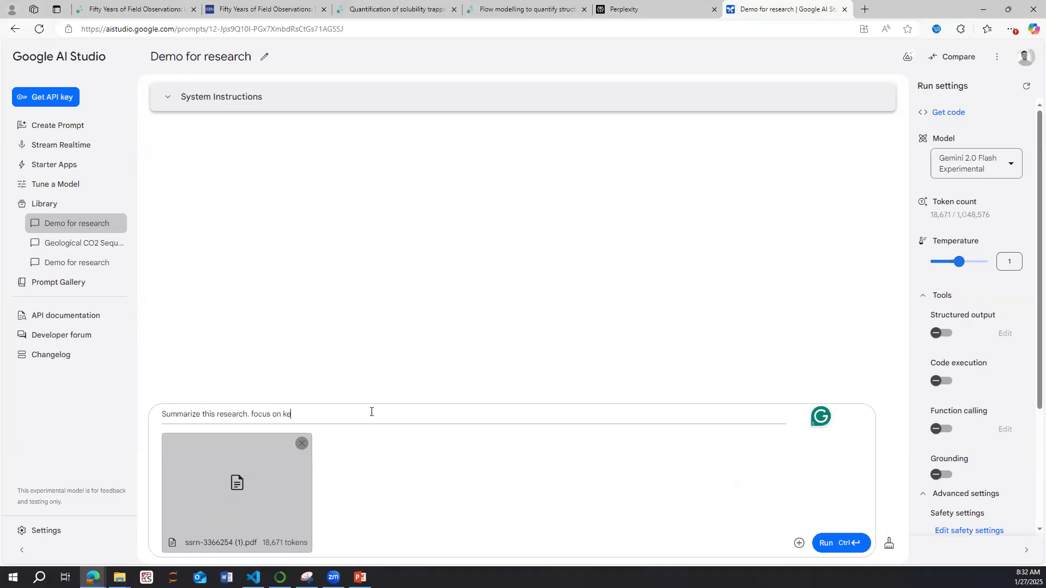
pyautogui.write('findnigs')
pyautogui.press('BackSpace')
pyautogui.press('BackSpace')
pyautogui.press('BackSpace')
pyautogui.write('ogy')
pyautogui.press('Return')
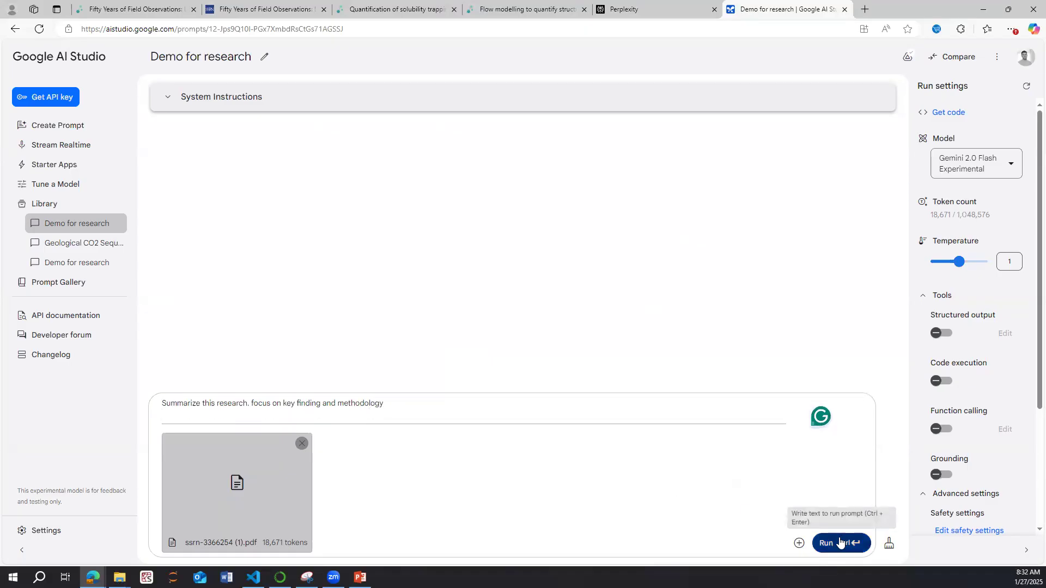
pyautogui.click(822, 543)
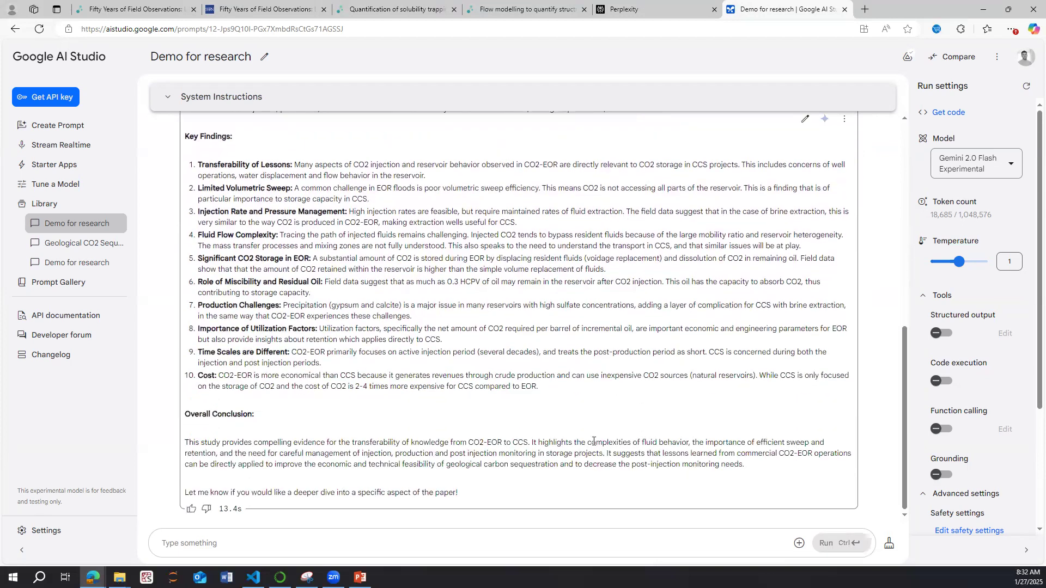
# Examine the generated summary's overall goal, methodology, key findings and overall conclusion, highlighting each part while reading
pyautogui.scroll(5, 448, 373)
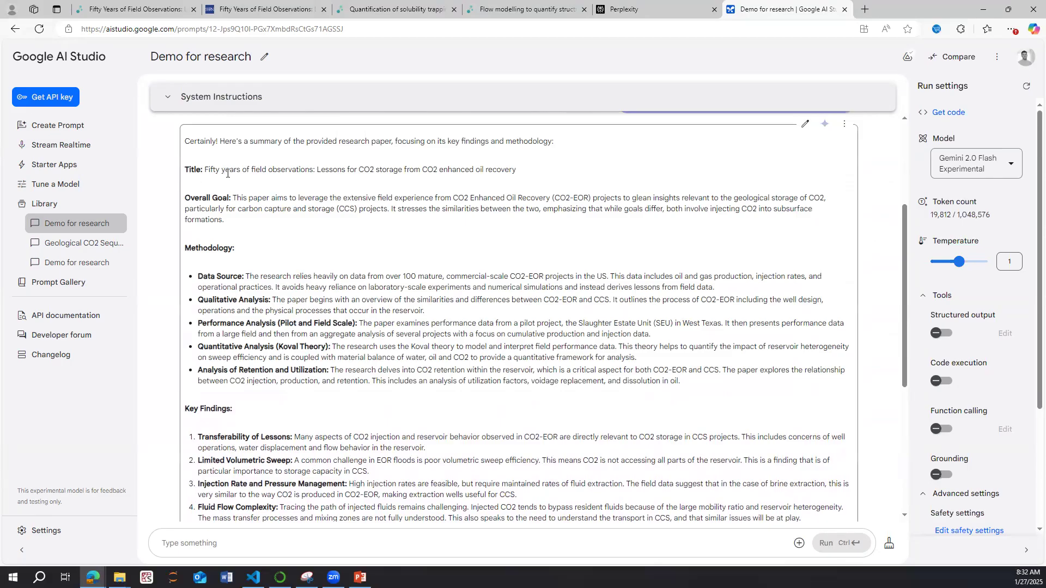
pyautogui.moveTo(248, 221); pyautogui.dragTo(185, 197)
pyautogui.scroll(-1, 651, 352)
pyautogui.moveTo(688, 337); pyautogui.dragTo(207, 271)
pyautogui.scroll(-3, 558, 451)
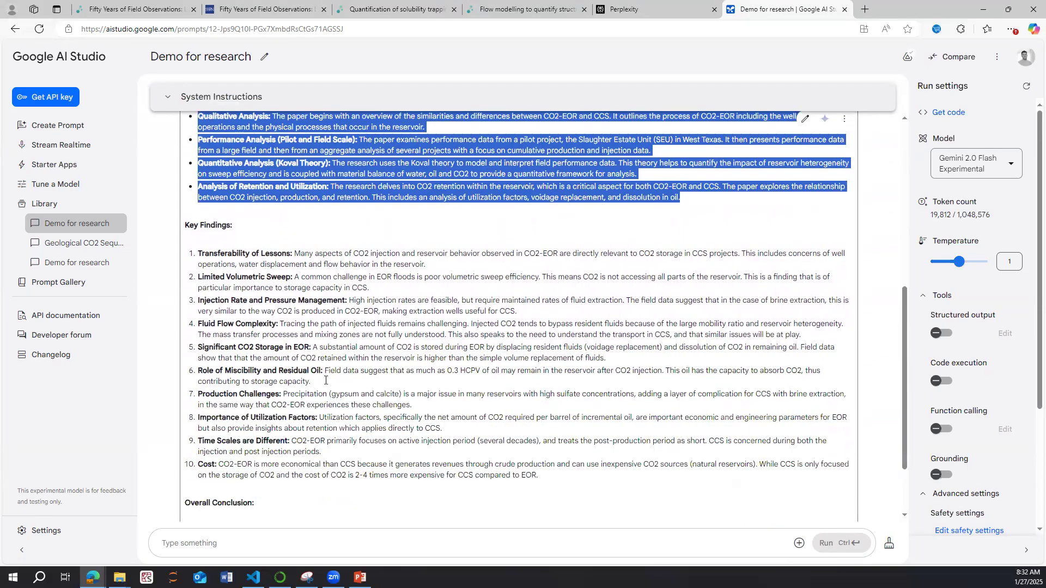
pyautogui.moveTo(557, 451); pyautogui.dragTo(183, 190)
pyautogui.scroll(-1, 406, 413)
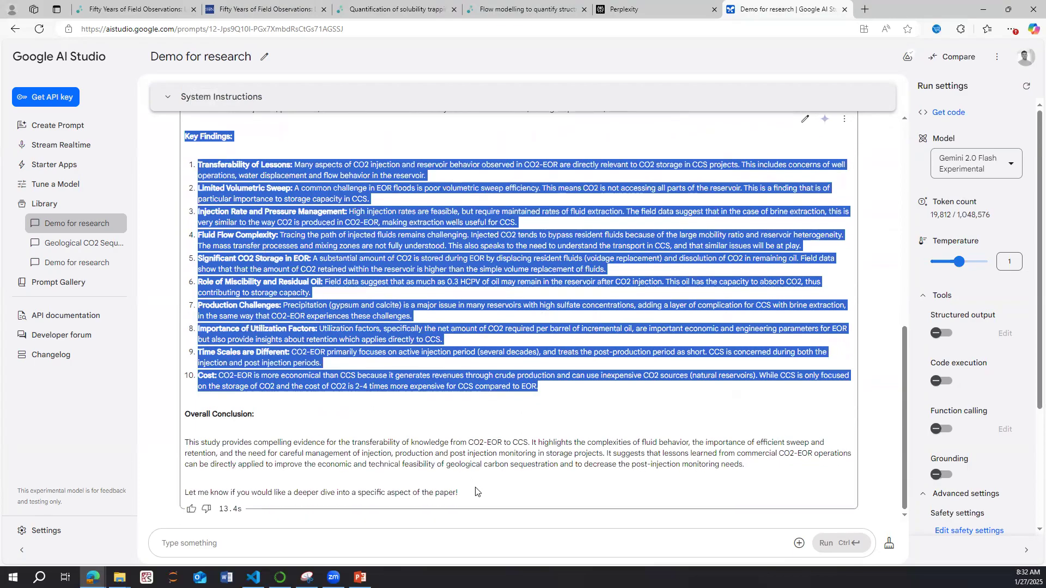
pyautogui.click(476, 492)
pyautogui.moveTo(183, 411); pyautogui.dragTo(459, 493)
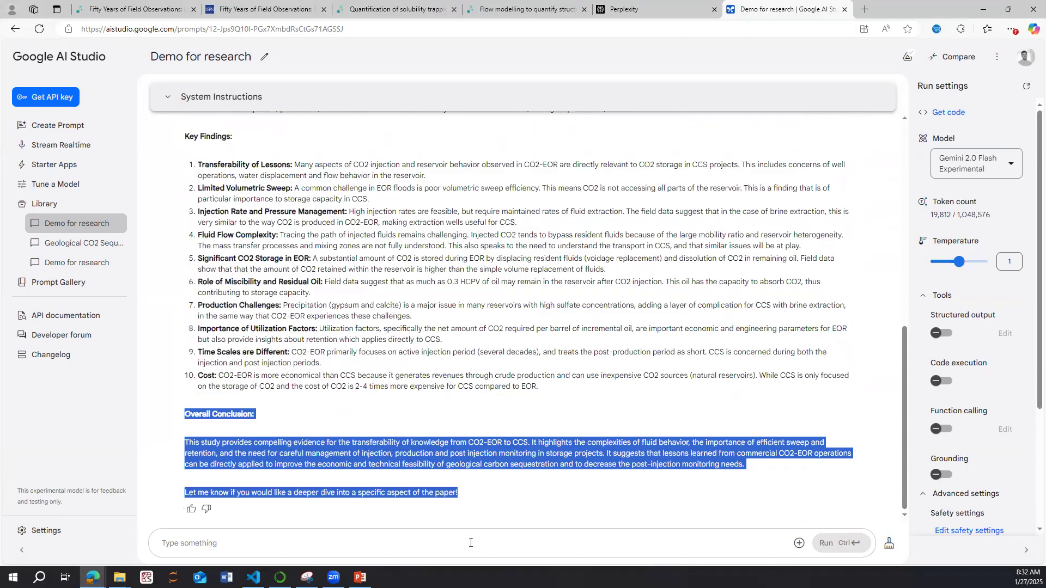
pyautogui.click(385, 404)
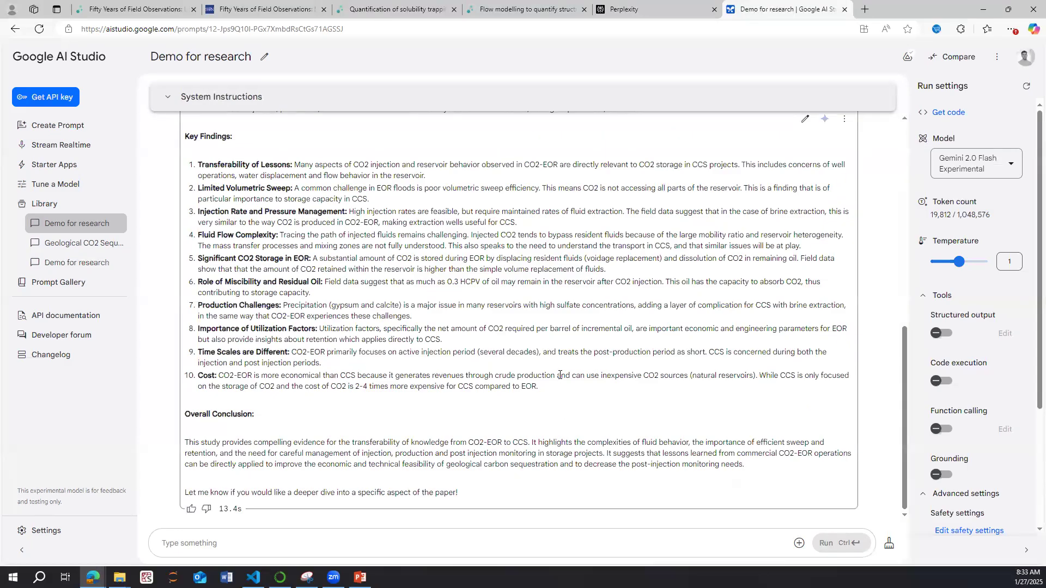
# Switch to Perplexity, attach ssrn-3366254 (1).pdf and submit the summary prompt copied from Google AI Studio
pyautogui.click(643, 6)
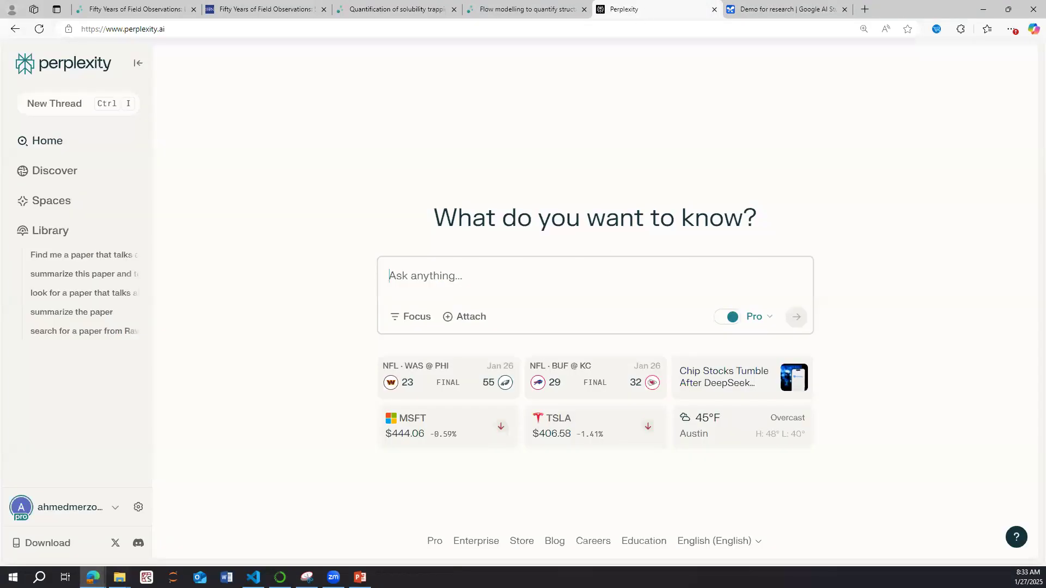
pyautogui.moveTo(1041, 289); pyautogui.dragTo(578, 288)
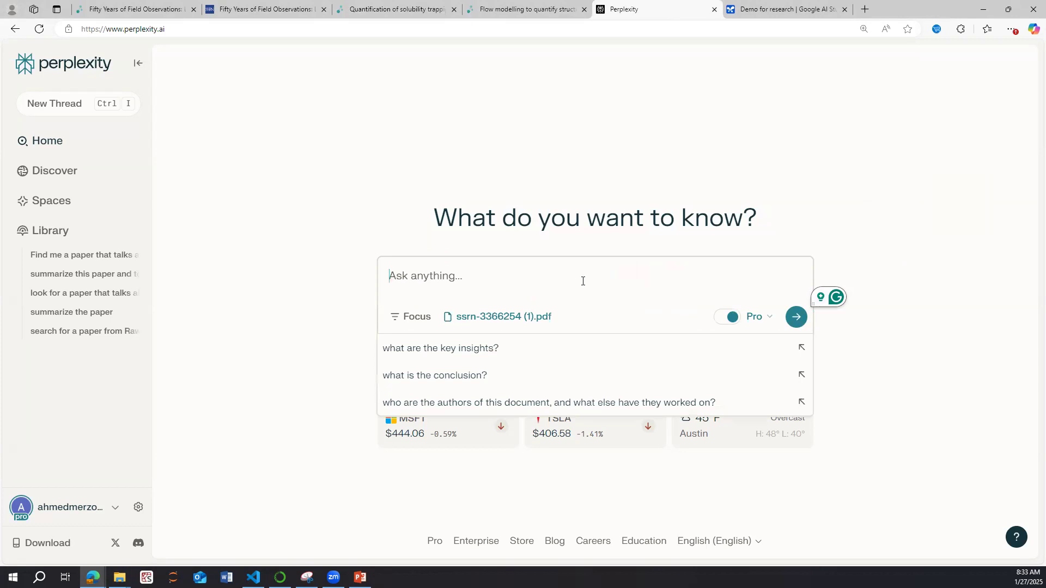
pyautogui.click(774, 9)
pyautogui.scroll(10, 662, 270)
pyautogui.tripleClick(661, 267)
pyautogui.hotkey('ctrl', 'c')
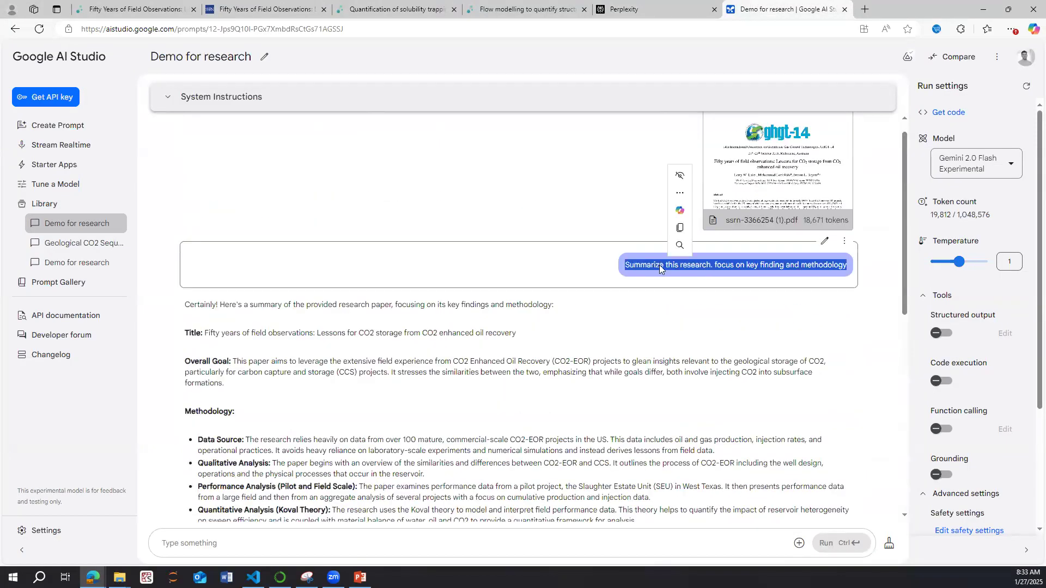
pyautogui.click(654, 9)
pyautogui.hotkey('ctrl', 'v')
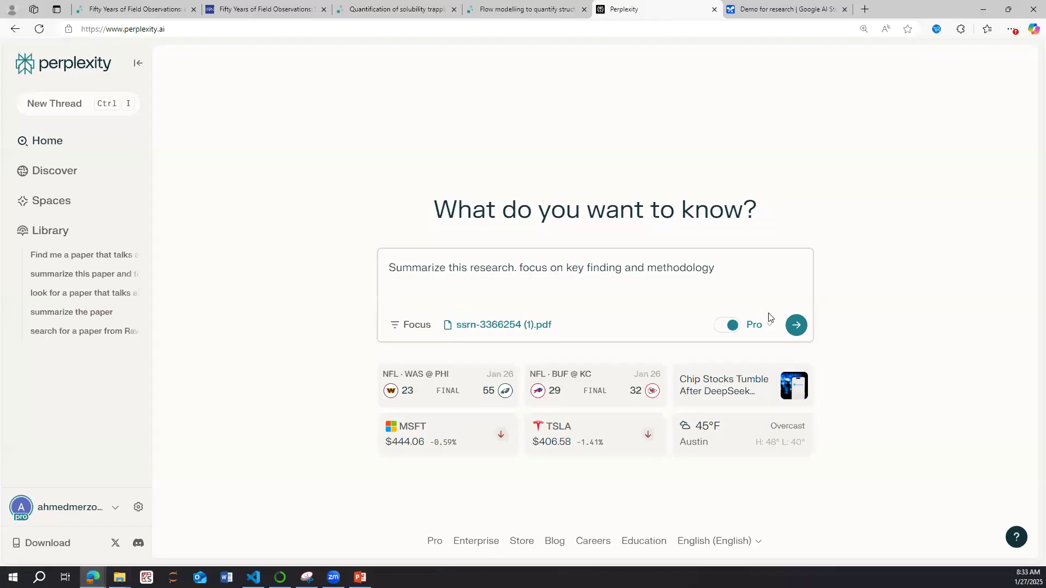
pyautogui.click(796, 317)
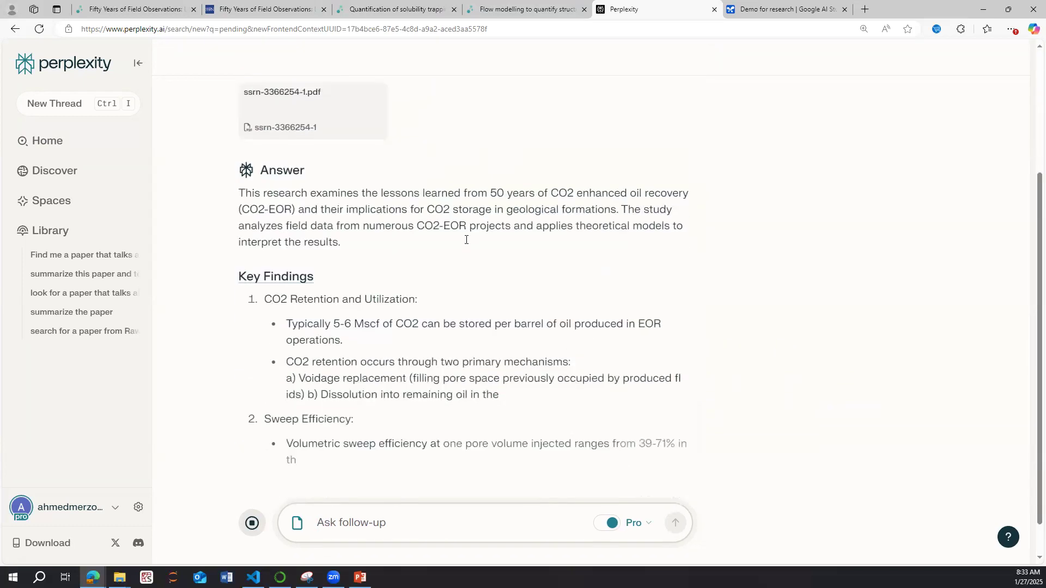
# Read the Perplexity answer's introduction, key findings, methodology and closing conclusion
pyautogui.moveTo(423, 276); pyautogui.dragTo(238, 206)
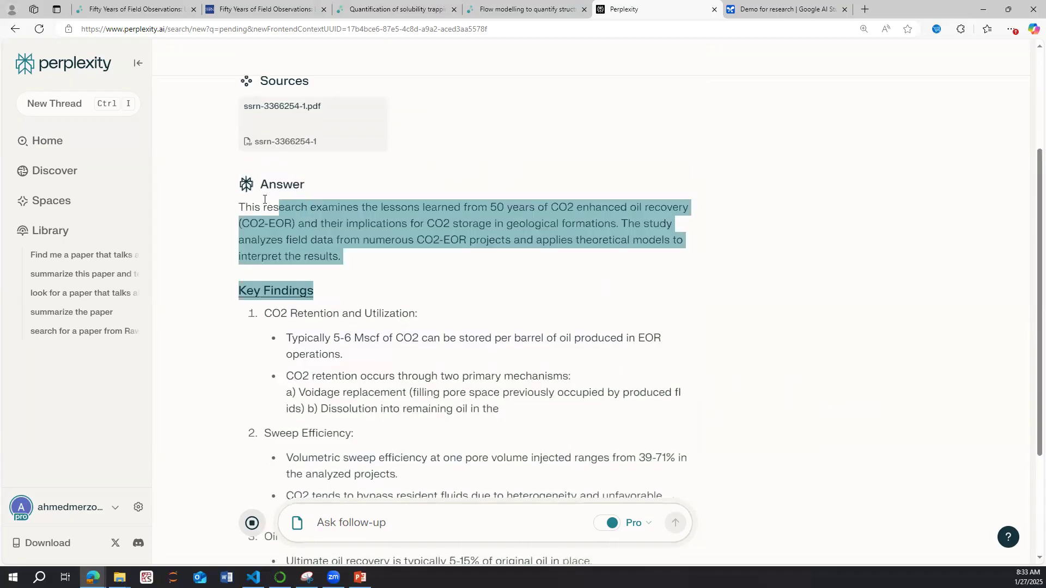
pyautogui.scroll(-3, 374, 263)
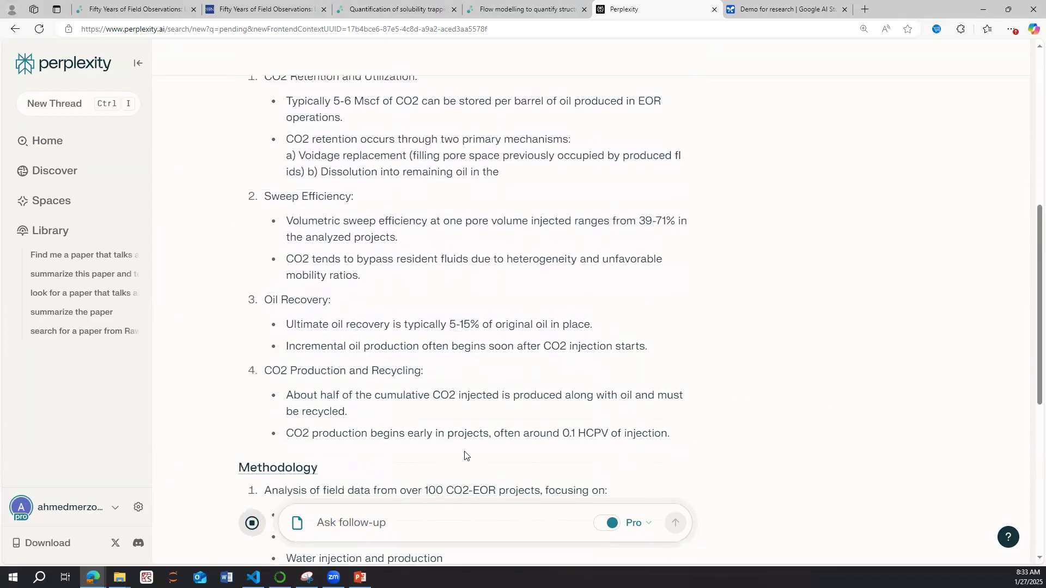
pyautogui.scroll(2, 445, 339)
pyautogui.scroll(-8, 446, 339)
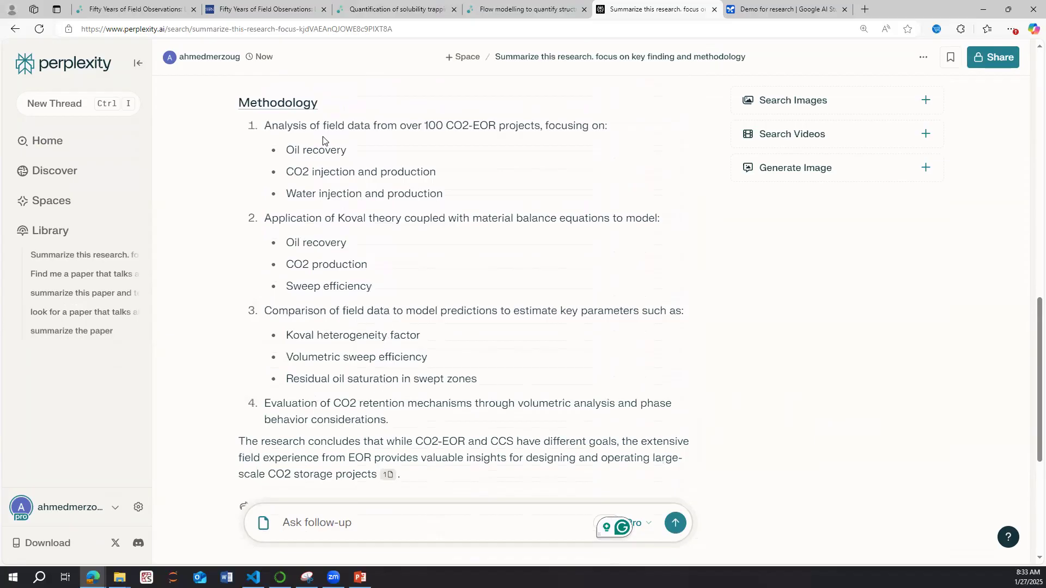
pyautogui.scroll(-4, 323, 140)
# Compare the methodology and key findings in the Google AI Studio summary with the sources and key findings in Perplexity's answer
pyautogui.click(806, 7)
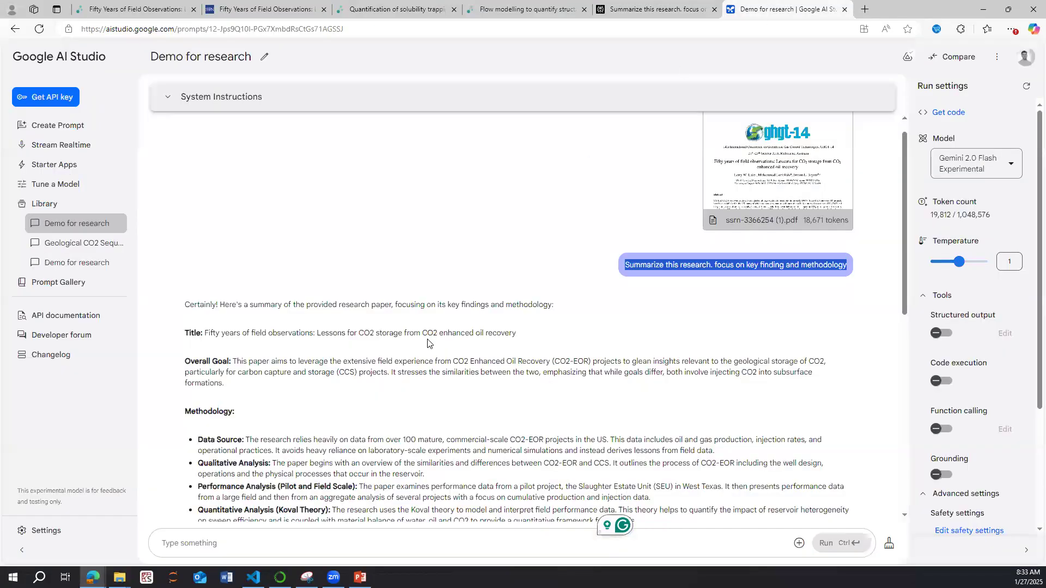
pyautogui.scroll(-3, 427, 344)
pyautogui.moveTo(682, 381); pyautogui.dragTo(210, 248)
pyautogui.scroll(-4, 624, 444)
pyautogui.moveTo(545, 441); pyautogui.dragTo(293, 316)
pyautogui.moveTo(176, 213); pyautogui.dragTo(179, 211)
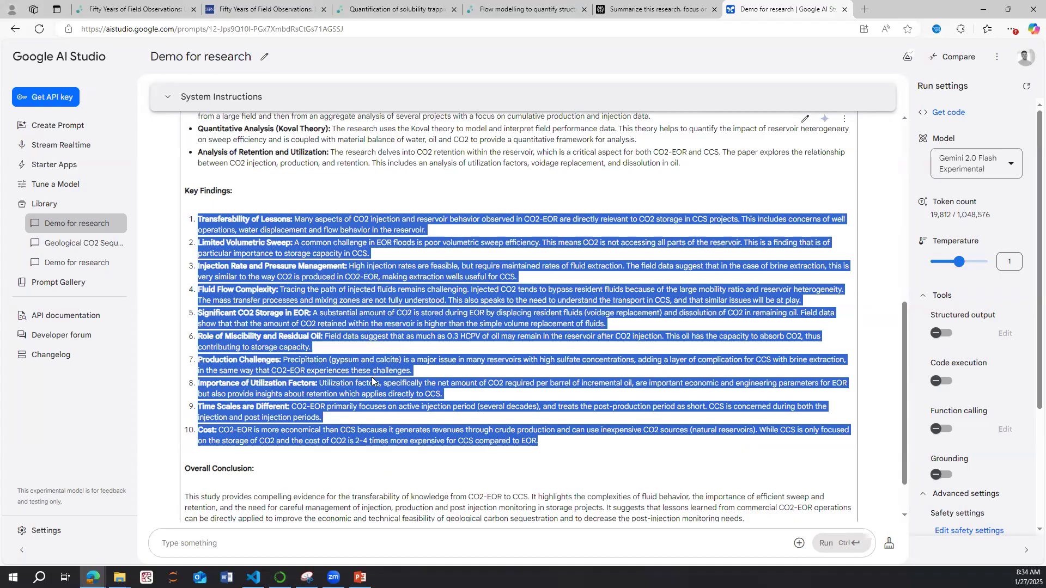
pyautogui.scroll(-1, 373, 385)
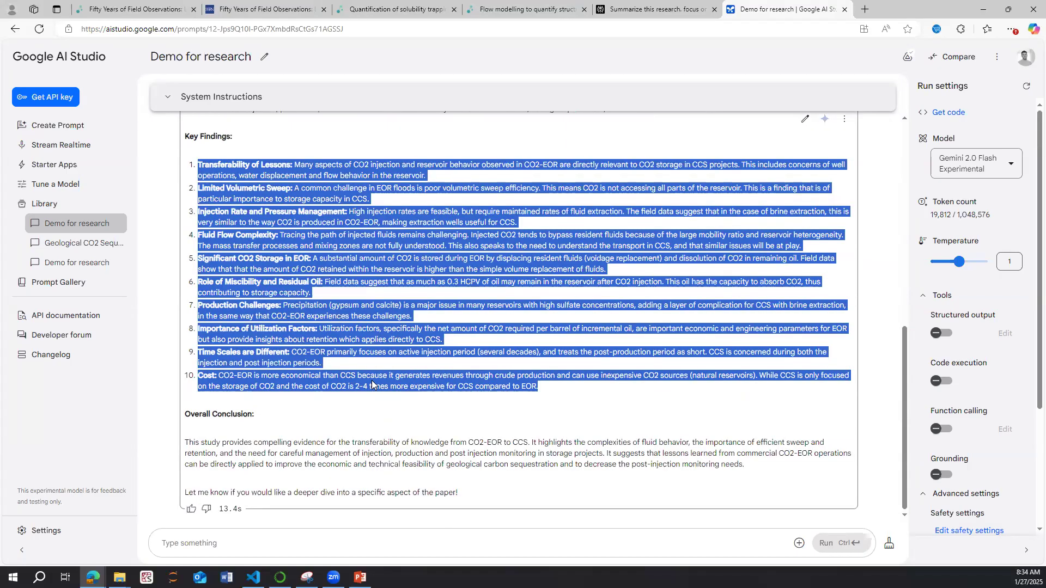
pyautogui.hotkey('ctrl', 'shift', 'Tab')
pyautogui.scroll(8, 444, 272)
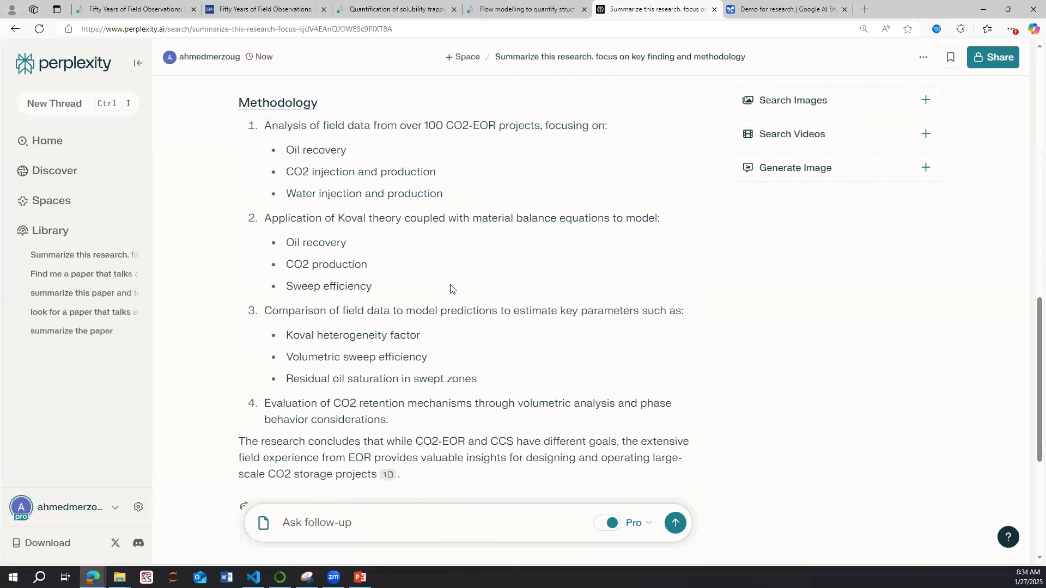
pyautogui.scroll(10, 444, 273)
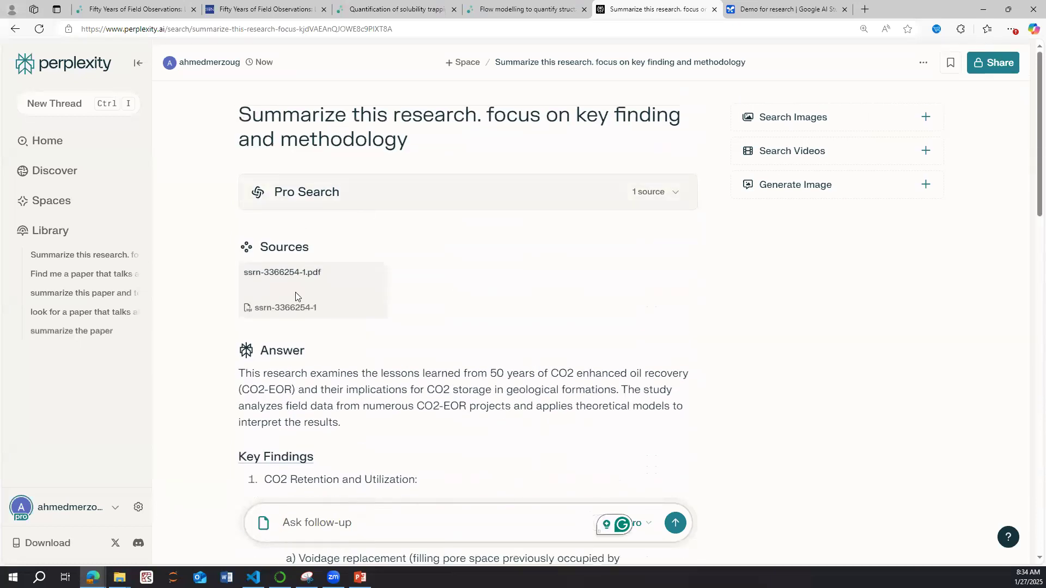
pyautogui.moveTo(340, 295)
pyautogui.scroll(-4, 495, 342)
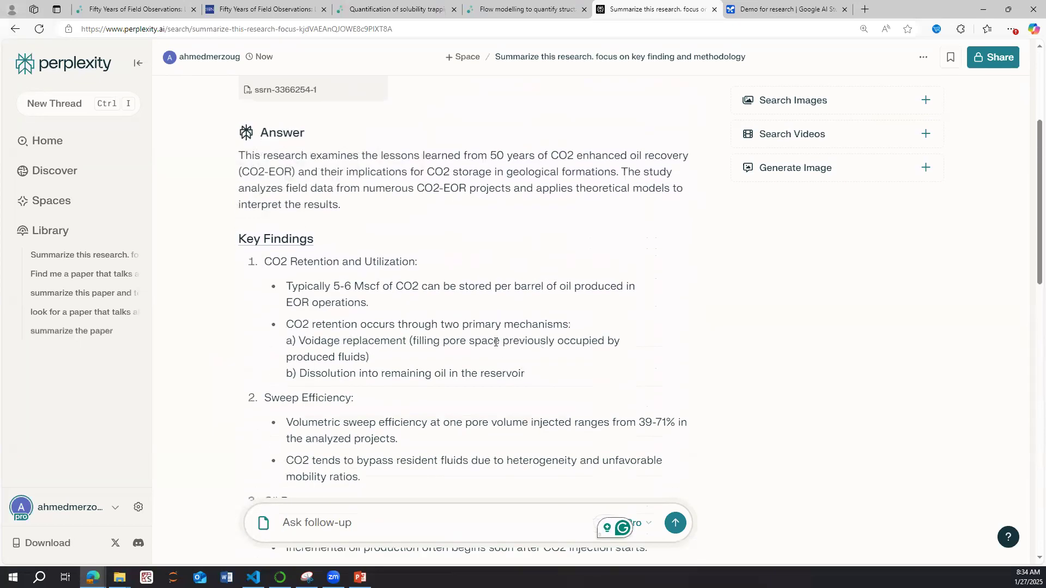
# Start a new thread and submit the query "find me a paper that talks about geochemical effect of CO2 in carbonate"
pyautogui.click(86, 105)
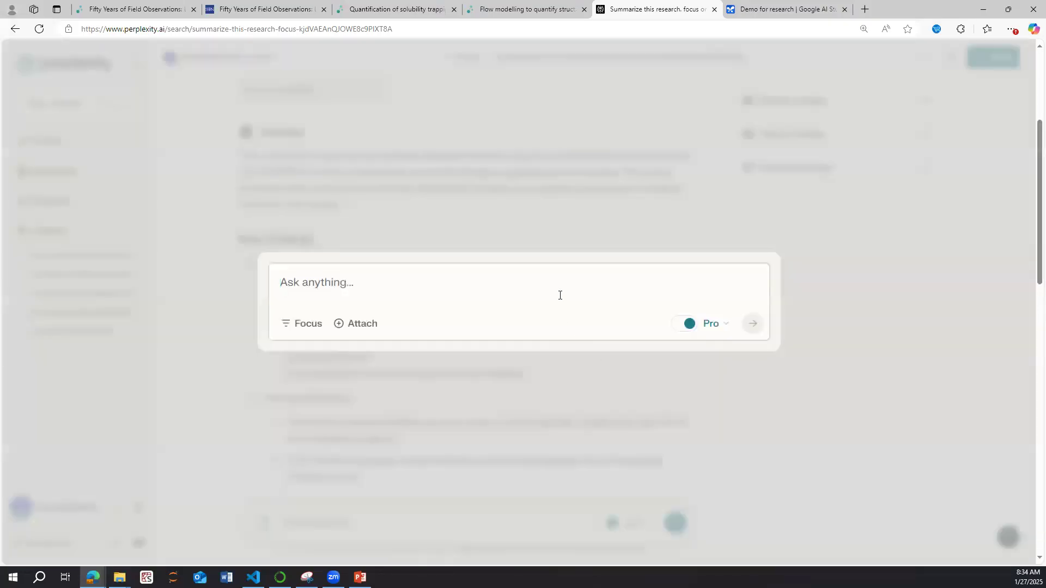
pyautogui.write('find me a p')
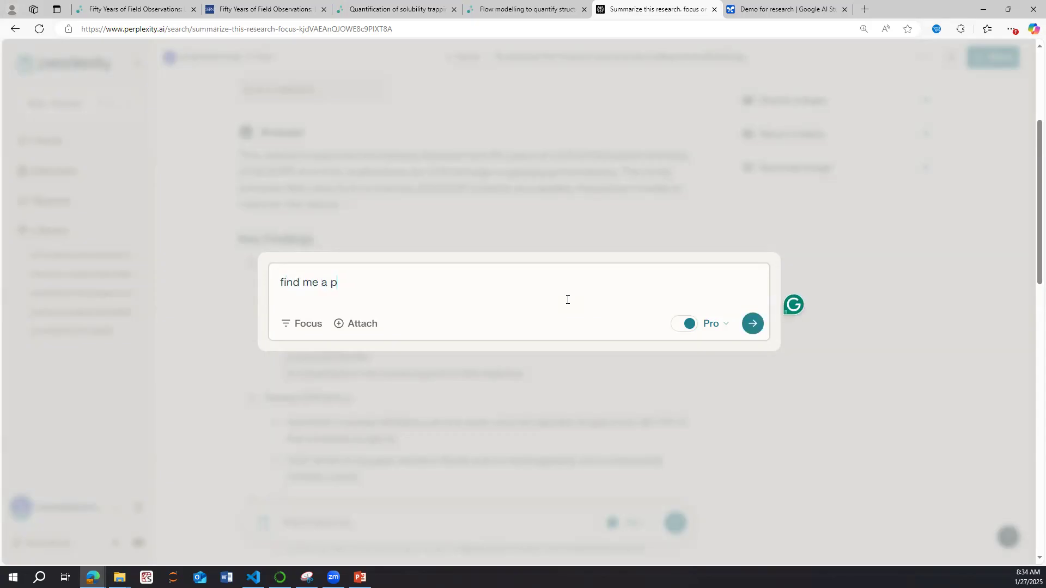
pyautogui.write('aper that tal')
pyautogui.press('BackSpace')
pyautogui.press('BackSpace')
pyautogui.write('talks about geo')
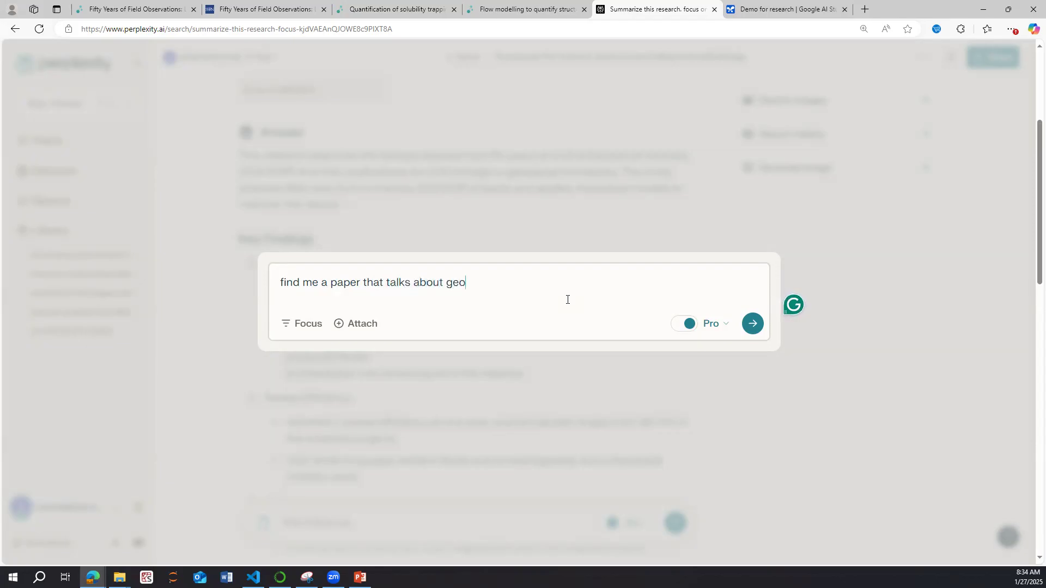
pyautogui.write('chemical effect of CO2 o')
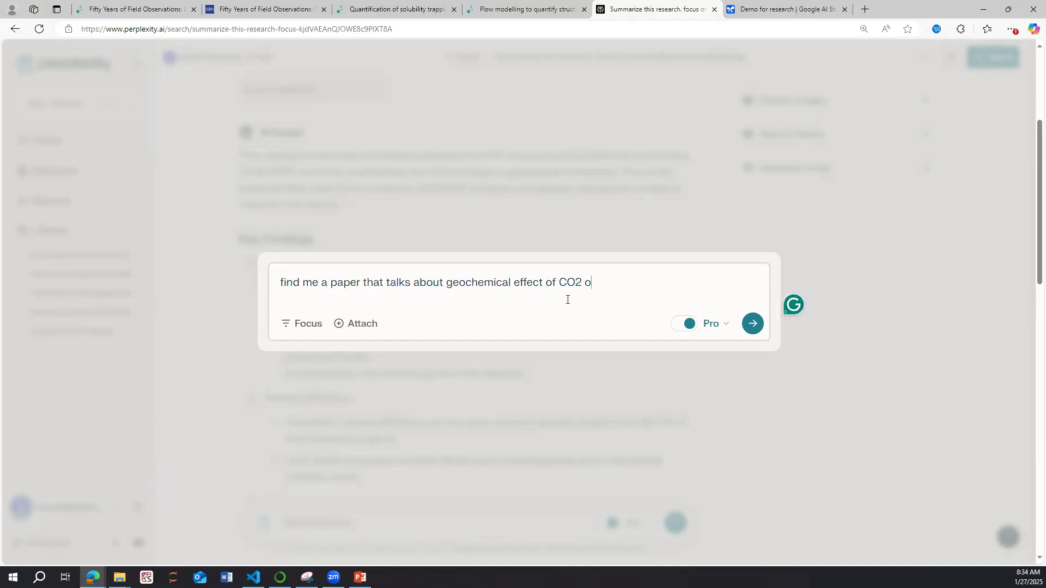
pyautogui.press('BackSpace')
pyautogui.write('in carbonar')
pyautogui.write('e')
pyautogui.click(752, 324)
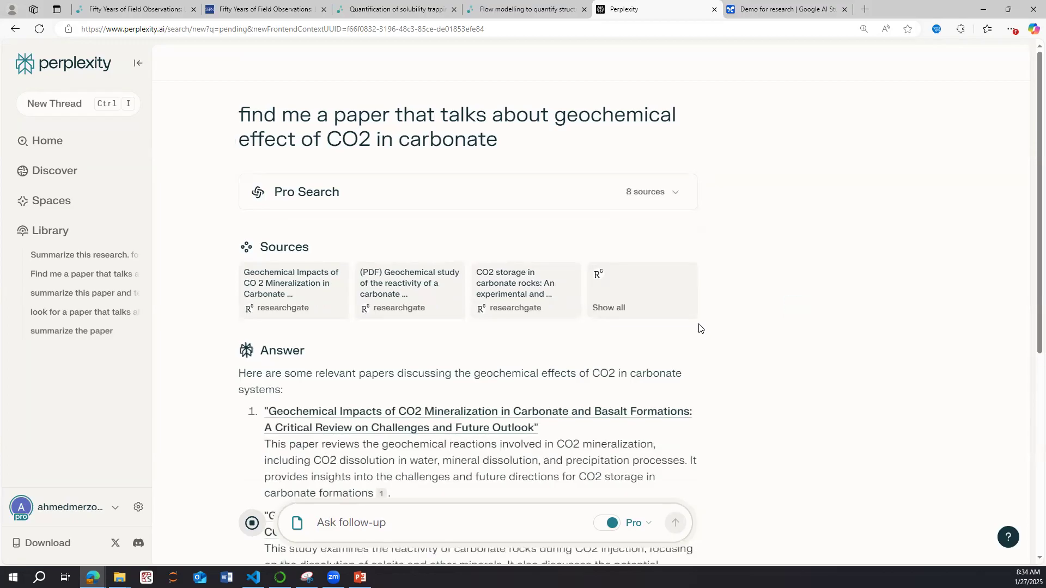
# Review the suggested papers in the answer and expand the full source list to look through it
pyautogui.scroll(-10, 707, 332)
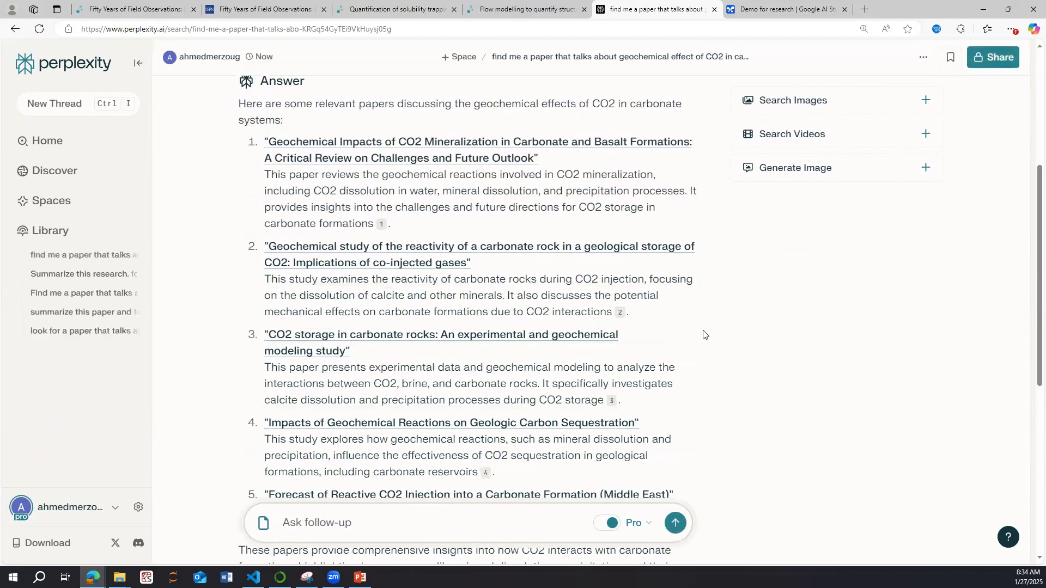
pyautogui.scroll(5, 621, 294)
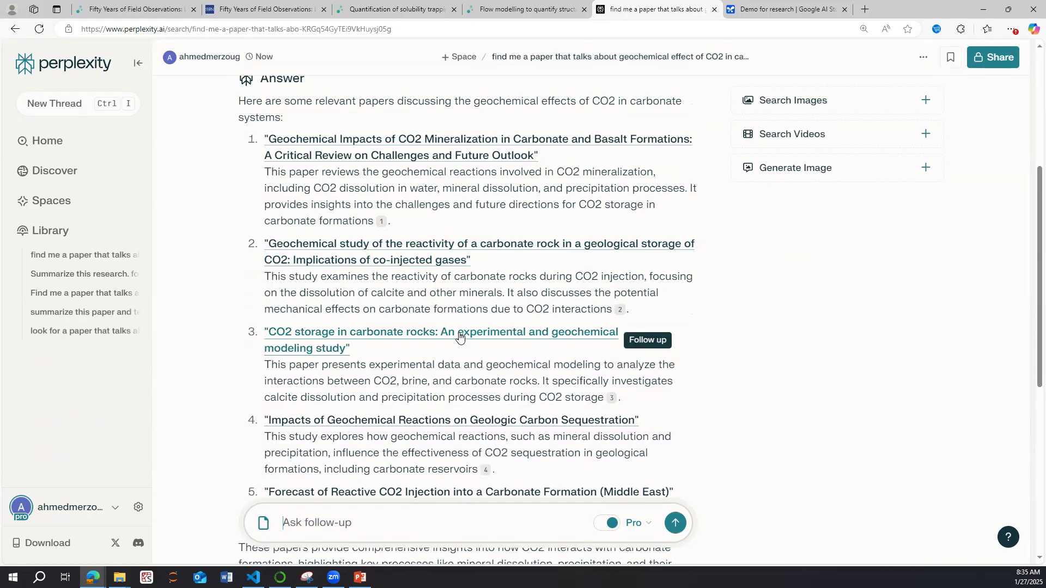
pyautogui.scroll(2, 456, 339)
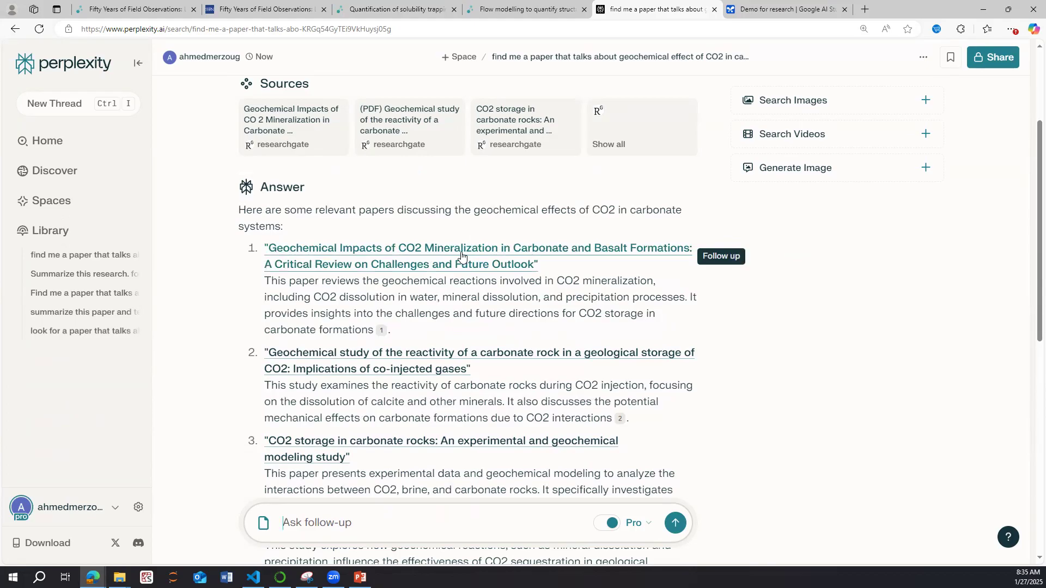
pyautogui.click(614, 145)
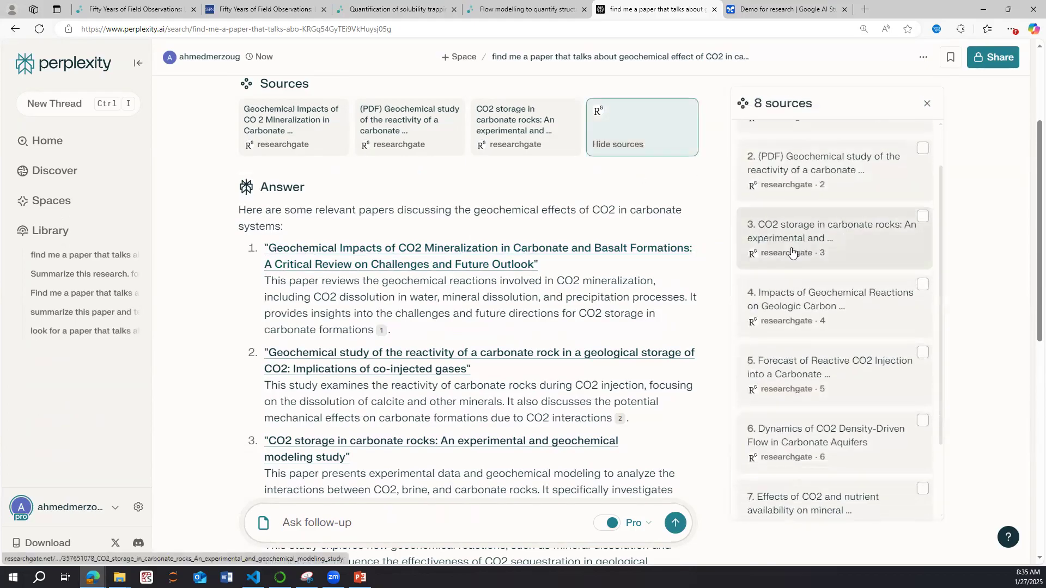
pyautogui.scroll(-2, 791, 251)
pyautogui.scroll(-2, 387, 273)
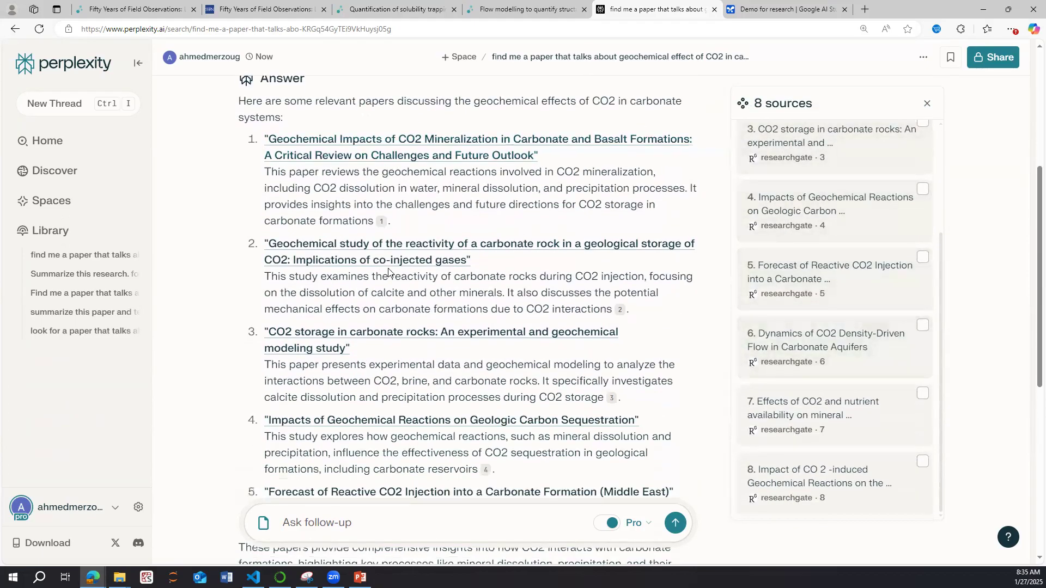
pyautogui.scroll(3, 791, 251)
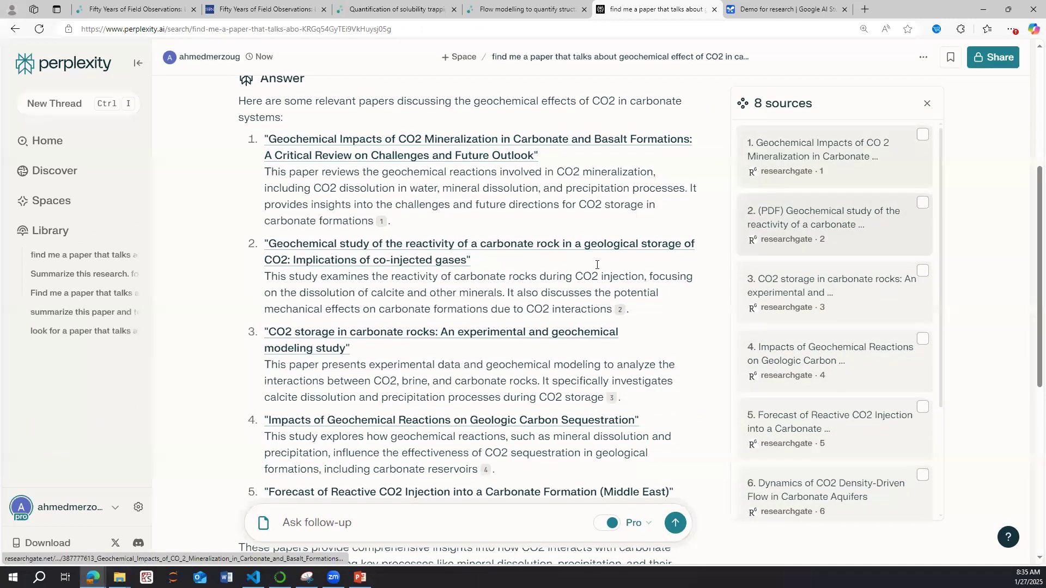
# Open the earlier library thread about CO2 storage geochemical effect in carbonate and copy its query text
pyautogui.click(76, 274)
pyautogui.click(71, 255)
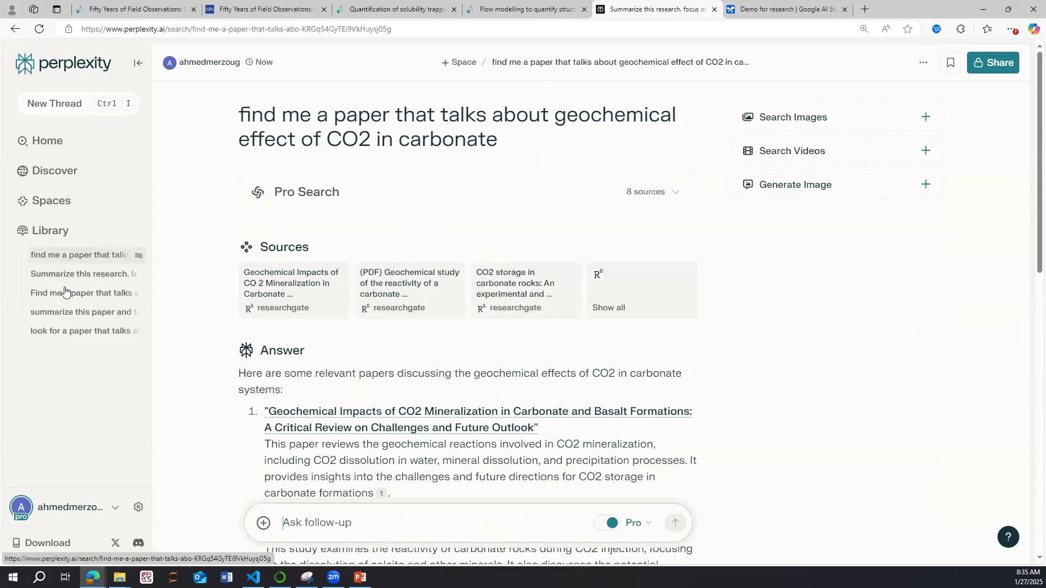
pyautogui.click(65, 292)
pyautogui.scroll(-1, 450, 303)
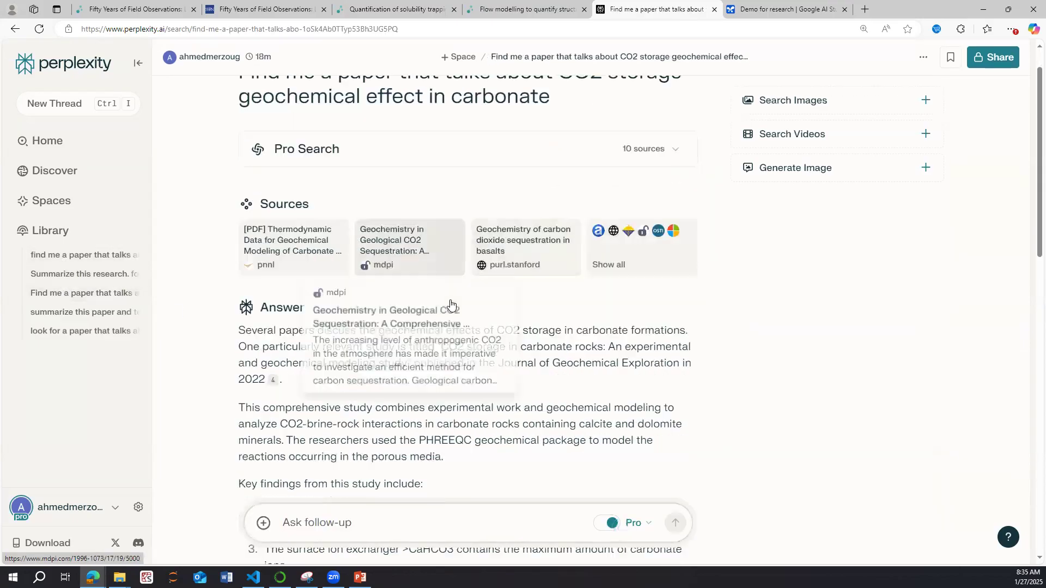
pyautogui.scroll(1, 450, 303)
pyautogui.moveTo(555, 142); pyautogui.dragTo(196, 100)
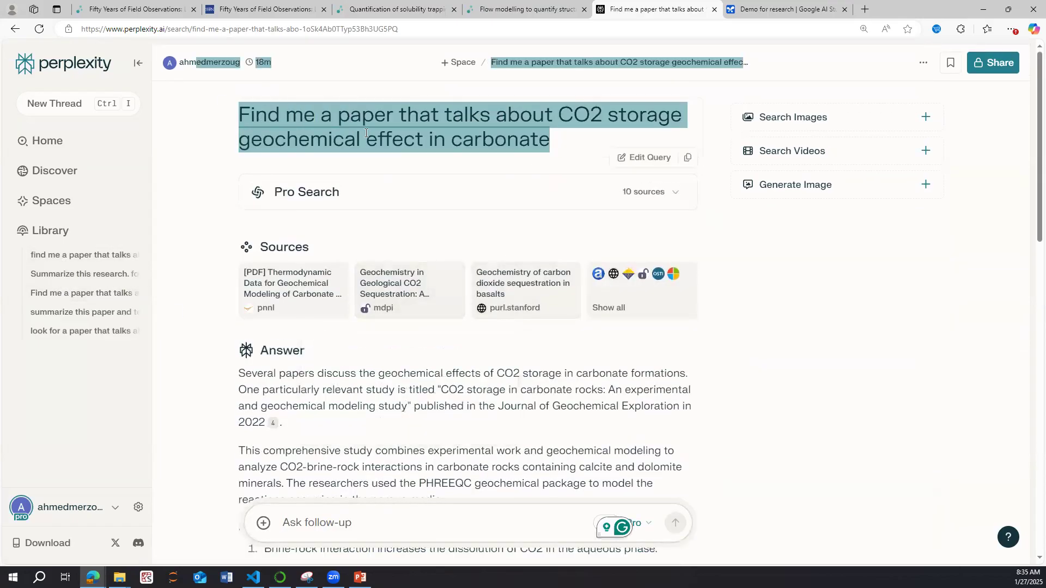
pyautogui.moveTo(569, 147); pyautogui.dragTo(237, 121)
pyautogui.hotkey('ctrl', 'c')
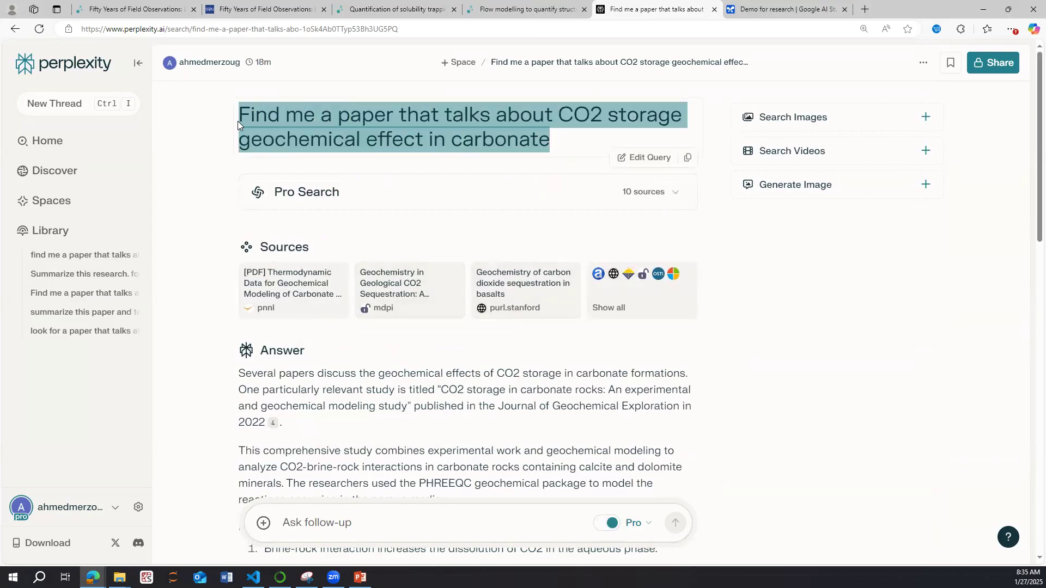
# Submit the copied query "Find me a paper that talks about CO2 storage geochemical effect in carbonate" in a new thread
pyautogui.click(83, 110)
pyautogui.hotkey('ctrl', 'v')
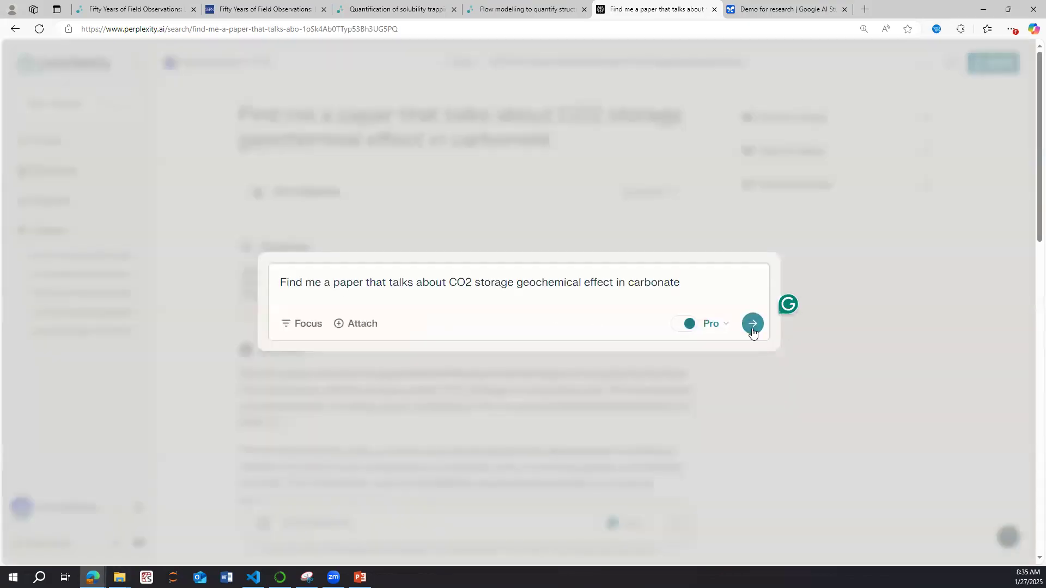
pyautogui.click(752, 323)
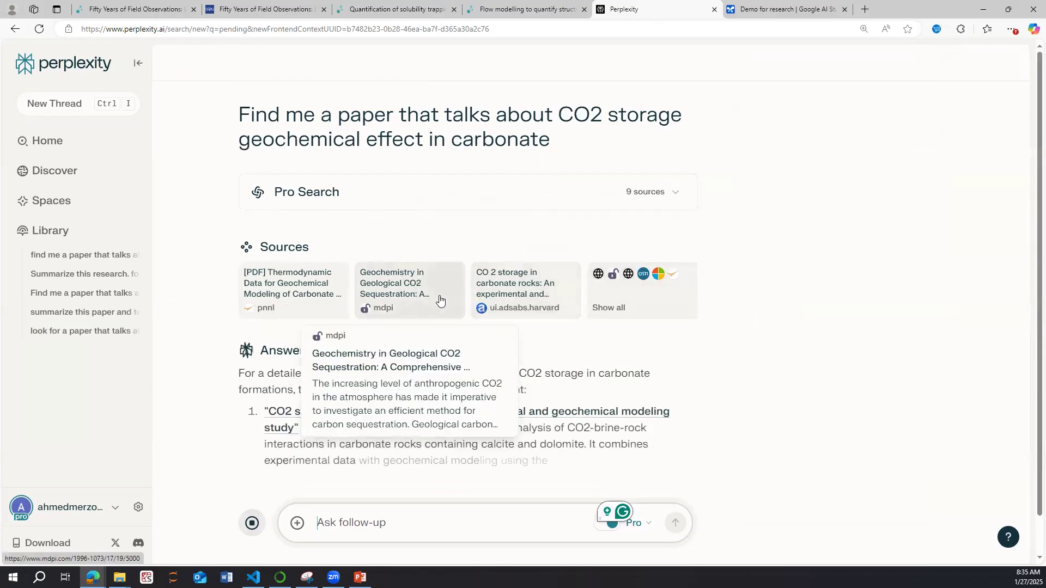
# Open the MDPI source on geochemistry in geological CO2 sequestration, copy its article title, and recheck the Perplexity answer before returning to the article
pyautogui.click(439, 296)
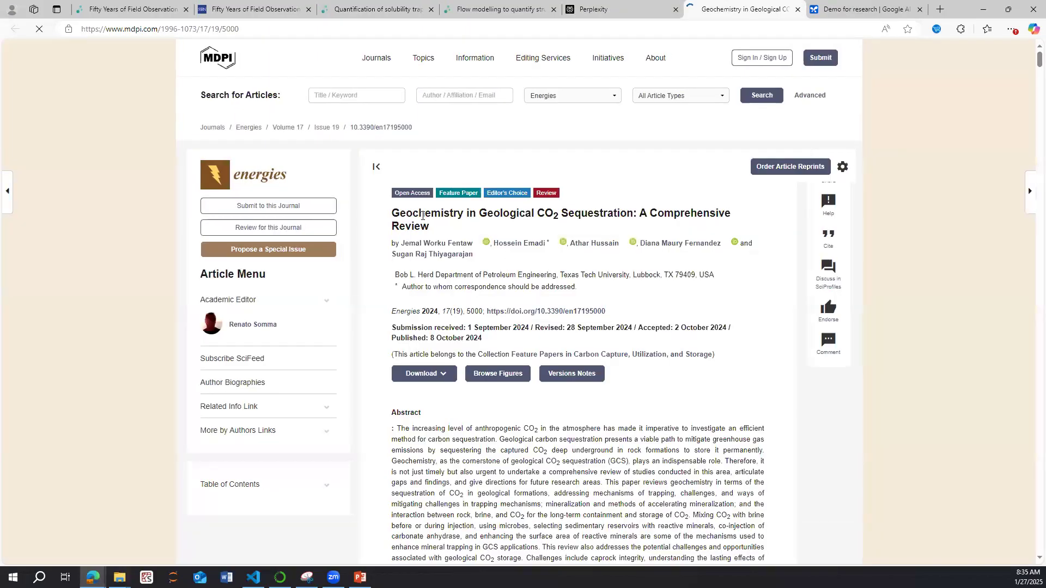
pyautogui.tripleClick(400, 218)
pyautogui.hotkey('ctrl', 'c')
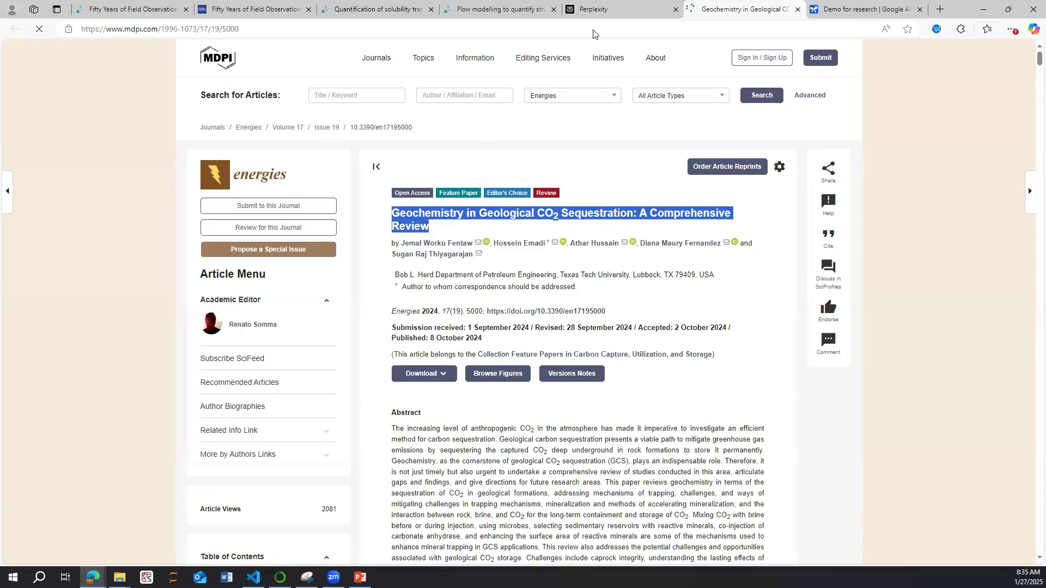
pyautogui.click(595, 9)
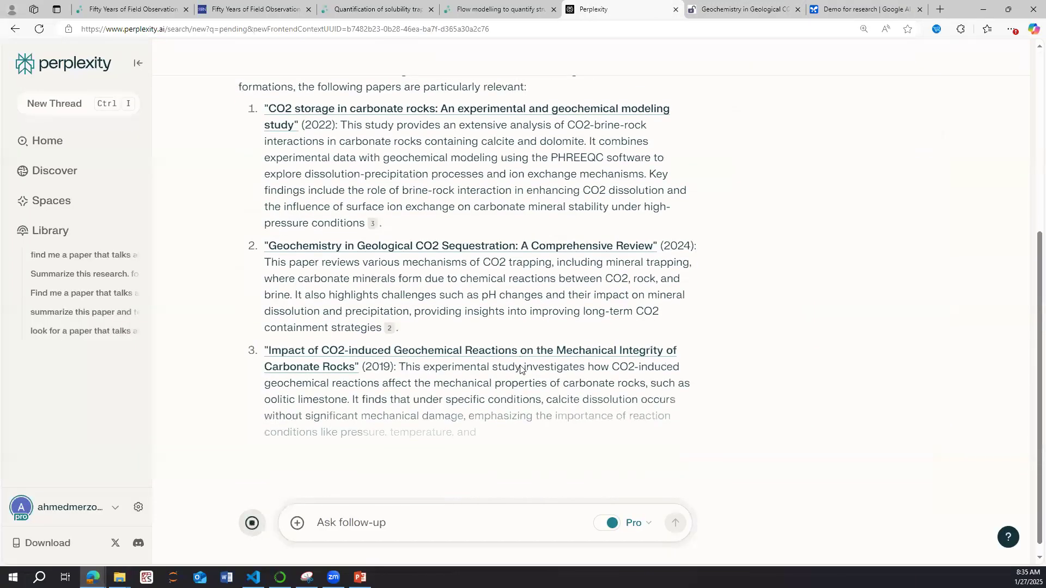
pyautogui.scroll(6, 560, 391)
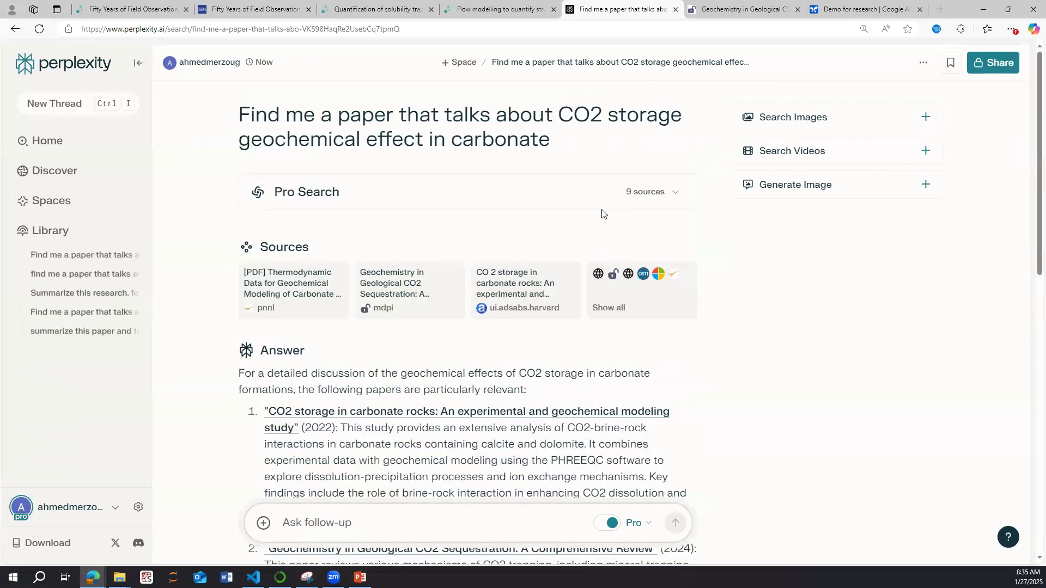
pyautogui.click(752, 10)
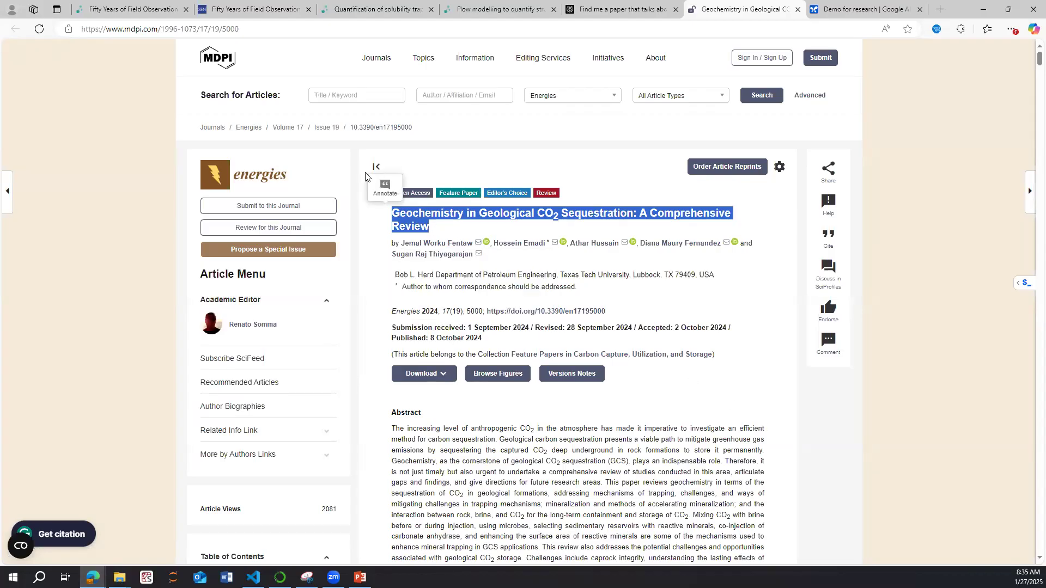
# Switch to Connected Papers, build a graph for "Geochemistry in Geological CO2 Sequestration: A Comprehensive Review" and show its prior works
pyautogui.click(131, 10)
pyautogui.click(212, 55)
pyautogui.hotkey('ctrl', 'v')
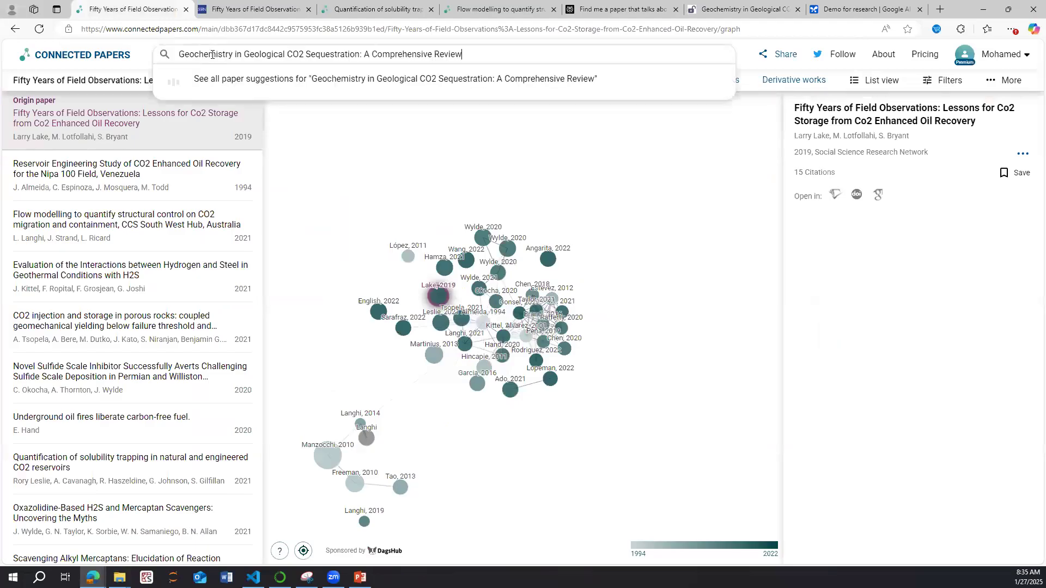
pyautogui.click(528, 82)
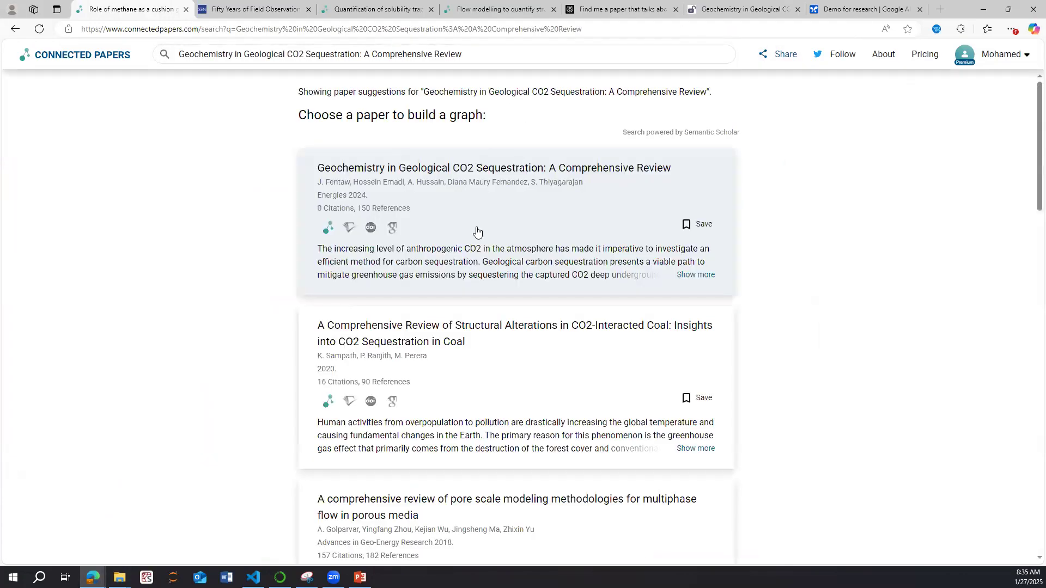
pyautogui.click(540, 220)
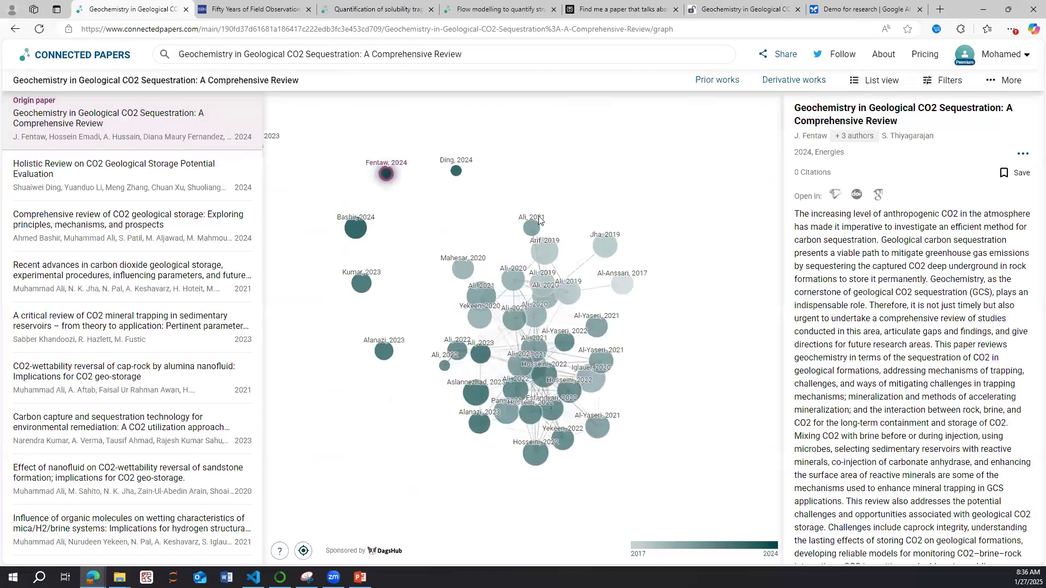
pyautogui.click(742, 83)
pyautogui.click(506, 345)
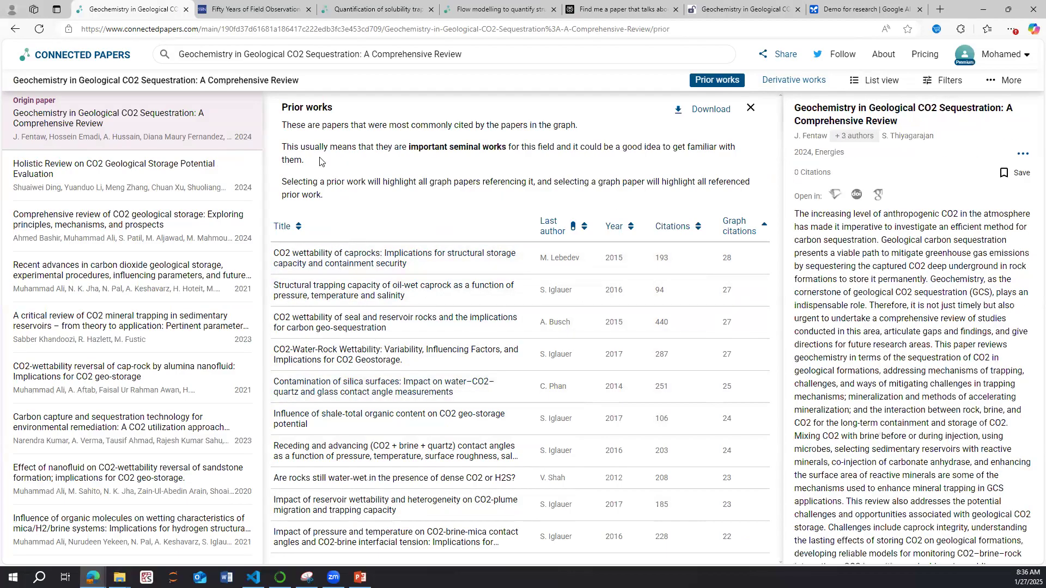
# Download the article's PDF from its MDPI page and switch to Google AI Studio to create a new prompt
pyautogui.click(721, 6)
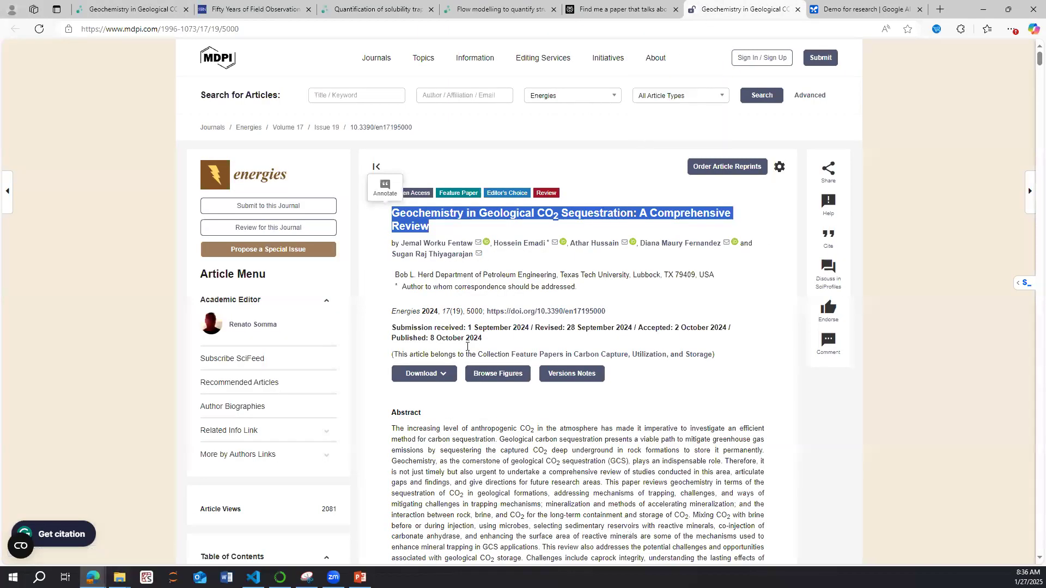
pyautogui.click(448, 375)
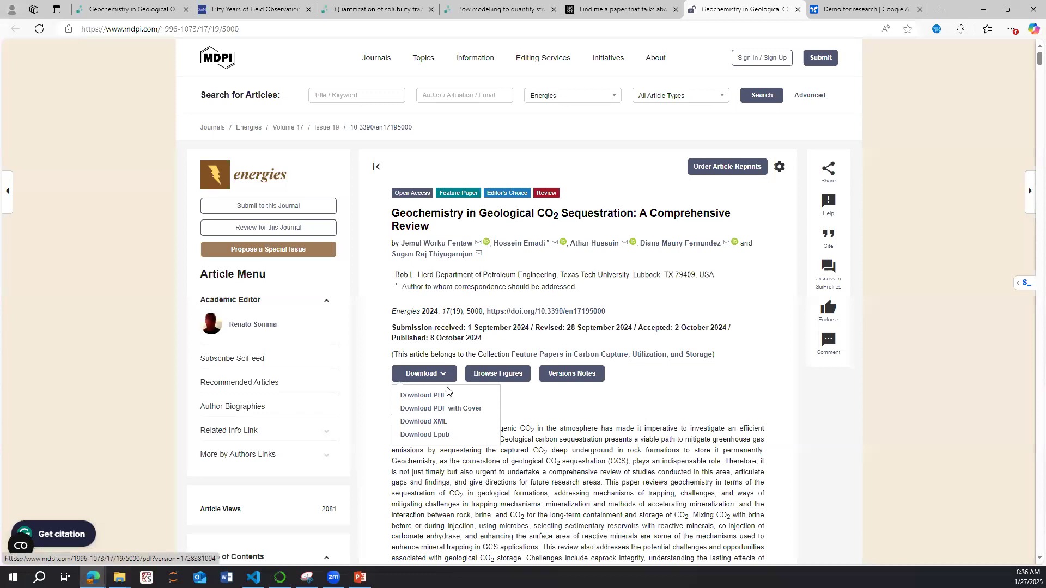
pyautogui.click(856, 10)
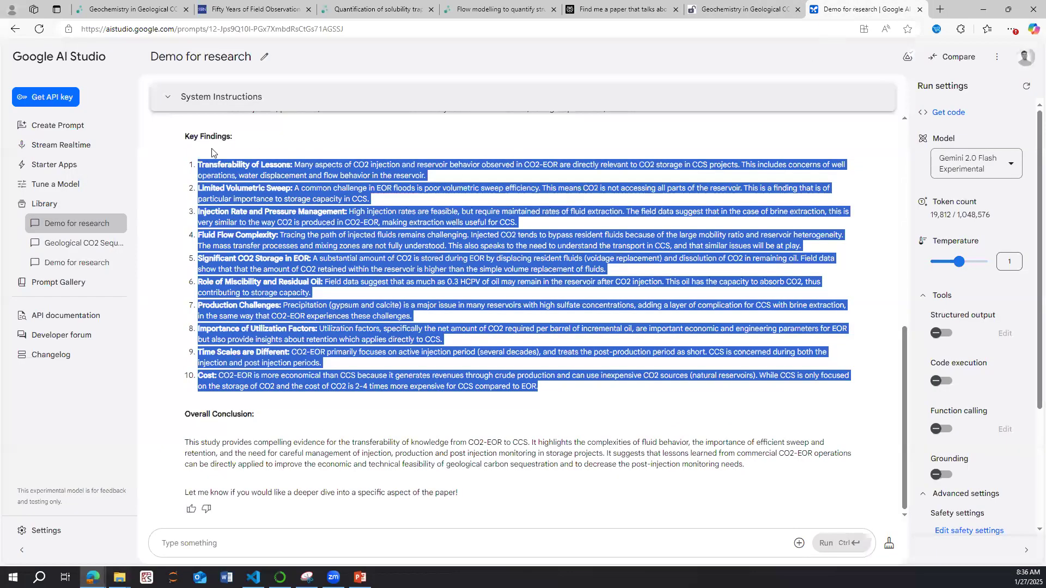
pyautogui.click(43, 130)
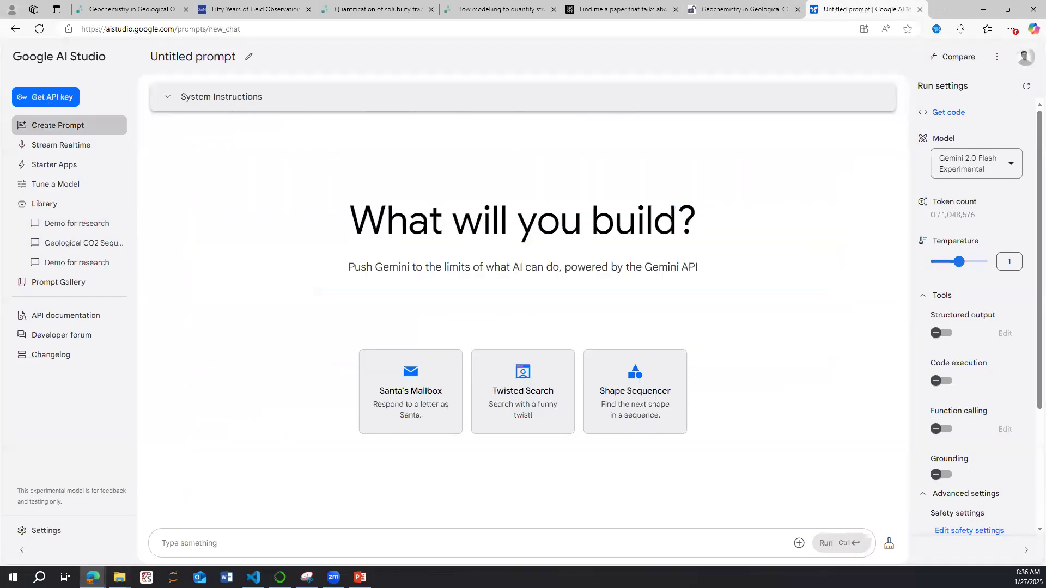
# Open the downloaded energies-17-05000.pdf in Acrobat and skim through its pages to gauge the paper's length
pyautogui.moveTo(1016, 240); pyautogui.dragTo(798, 546)
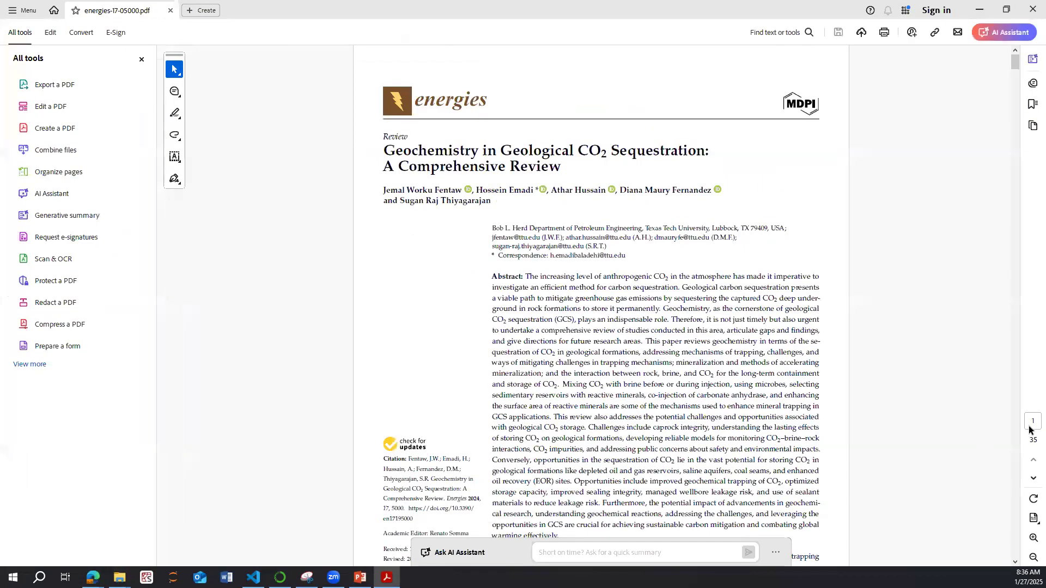
pyautogui.moveTo(1016, 65); pyautogui.dragTo(989, 231)
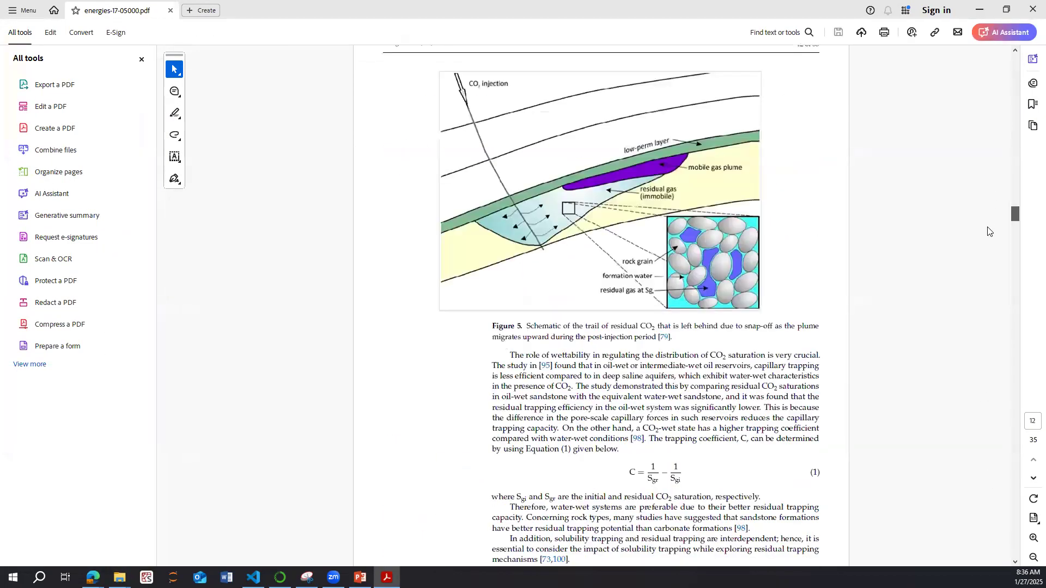
pyautogui.moveTo(982, 270); pyautogui.dragTo(970, 350)
pyautogui.moveTo(967, 408); pyautogui.dragTo(984, 442)
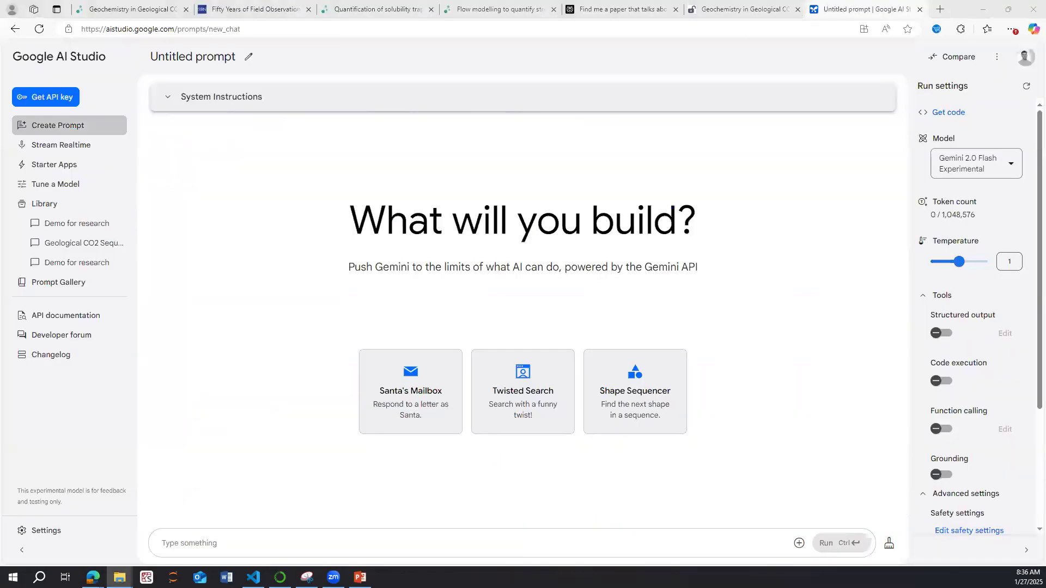
# Attach energies-17-05000.pdf to the new Google AI Studio prompt and activate the prompt text field
pyautogui.moveTo(1044, 354); pyautogui.dragTo(573, 542)
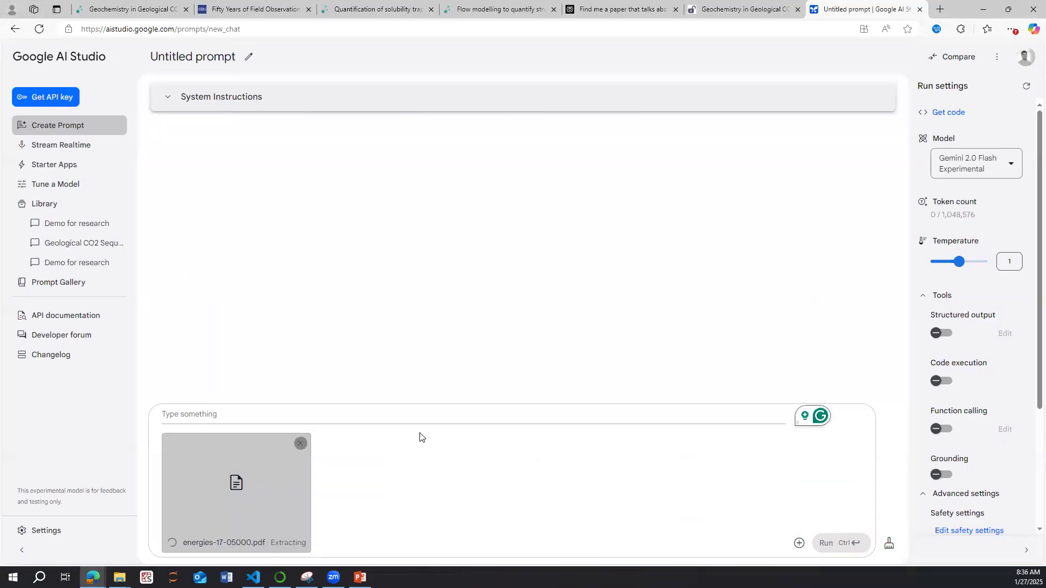
pyautogui.moveTo(927, 206)
pyautogui.click(259, 406)
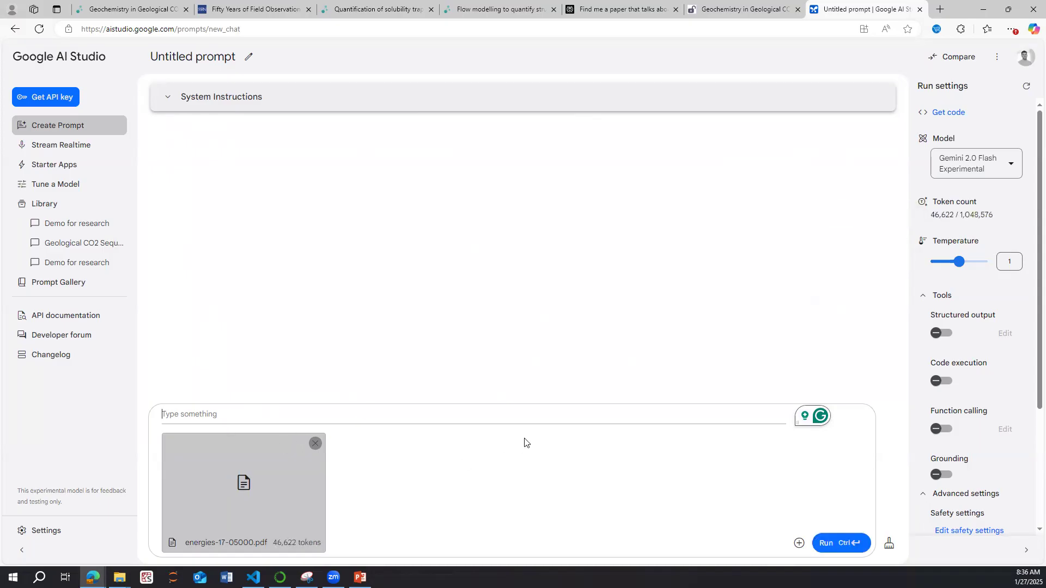
# Switch to Perplexity and open the earlier thread about the geochemical effect of CO2 in carbonate
pyautogui.click(748, 6)
pyautogui.click(603, 7)
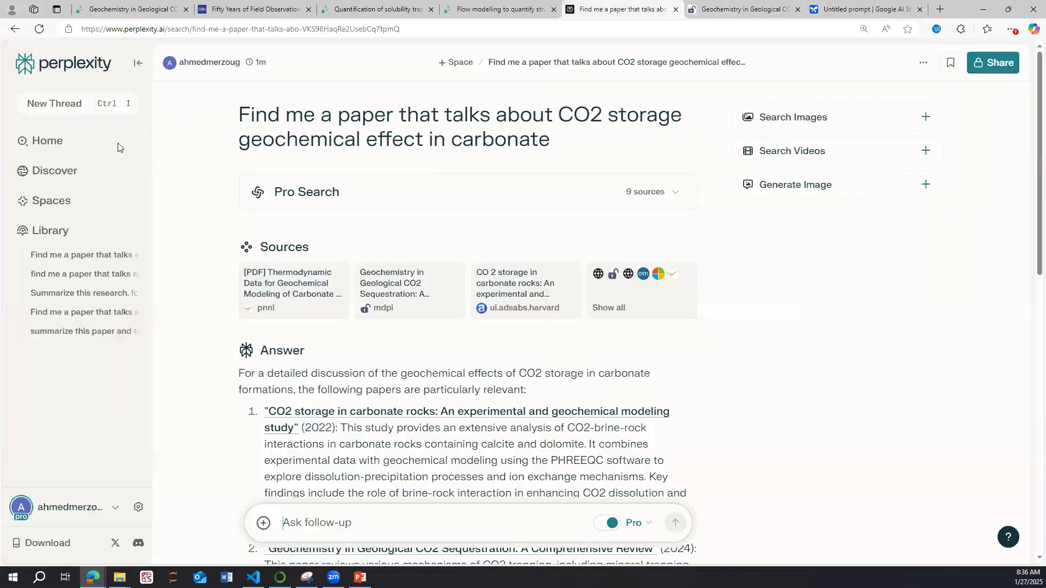
pyautogui.click(81, 273)
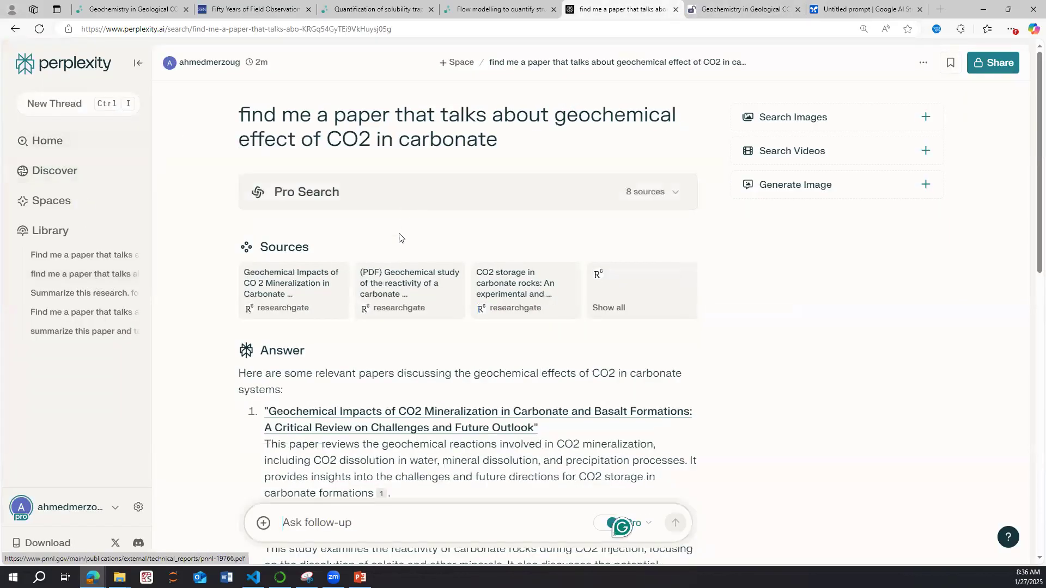
# Return to Google AI Studio, open the saved "Demo for research" prompt and copy its summary request
pyautogui.click(847, 4)
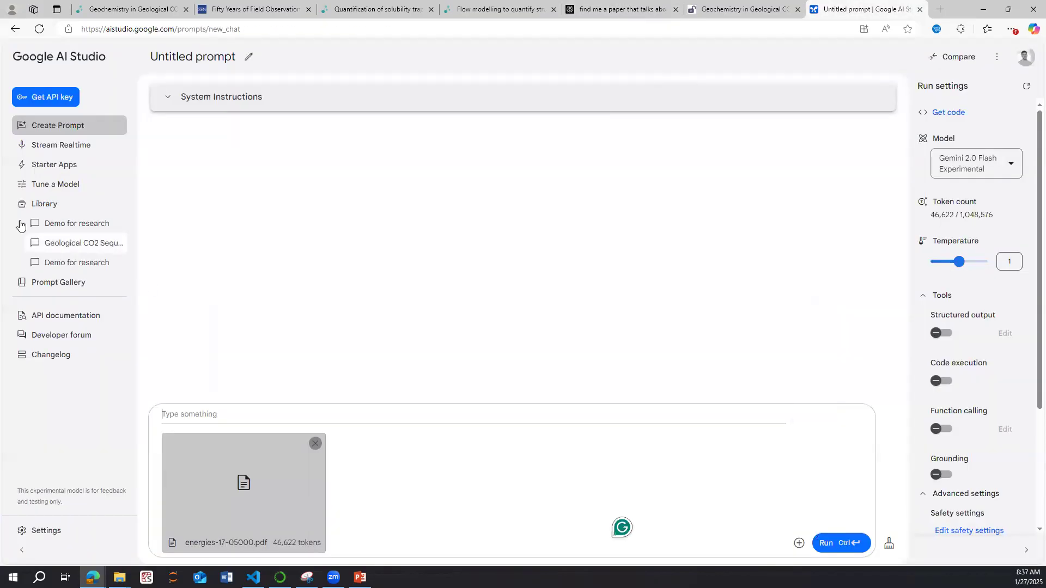
pyautogui.click(72, 232)
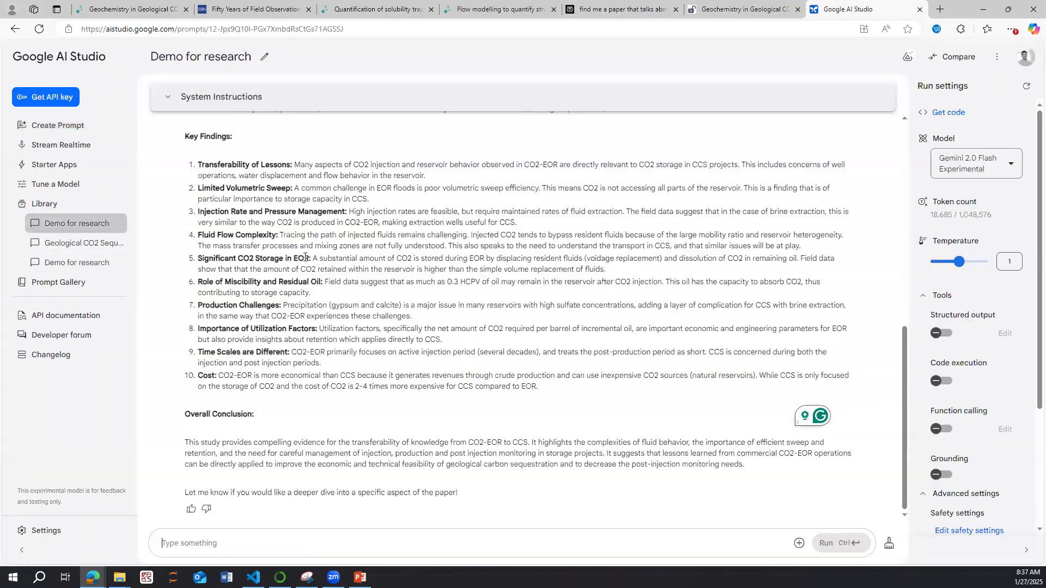
pyautogui.scroll(10, 517, 317)
pyautogui.doubleClick(673, 284)
pyautogui.tripleClick(673, 283)
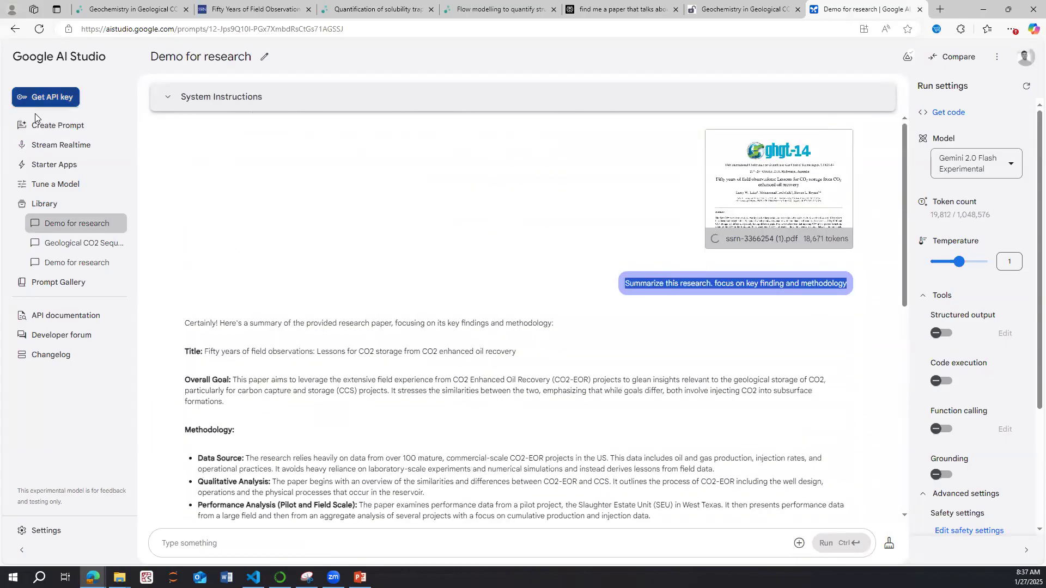
# Create a new prompt containing "Summarize this research. focus on key finding and methodology"
pyautogui.click(56, 121)
pyautogui.click(278, 539)
pyautogui.write('Summarize this research. focus on key finding and methodology')
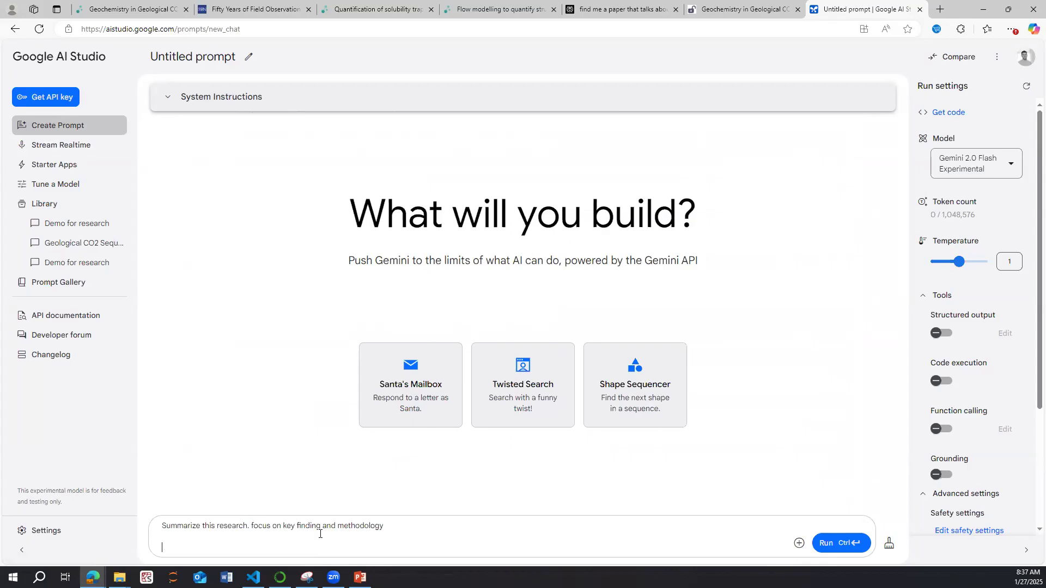
# Attach energies-17-05000.pdf to the summary prompt and run it
pyautogui.moveTo(381, 497); pyautogui.dragTo(349, 524)
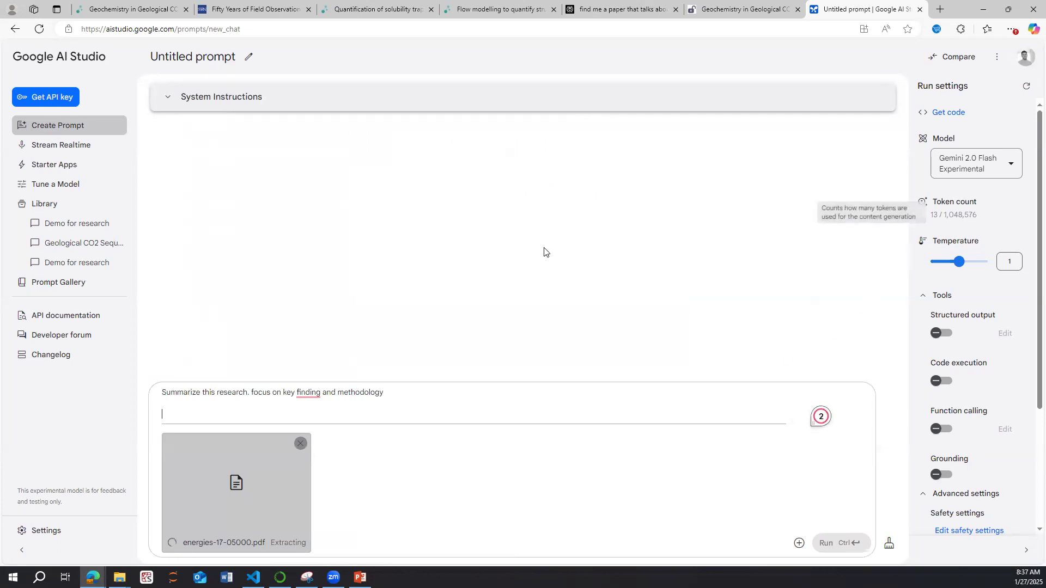
pyautogui.tripleClick(206, 393)
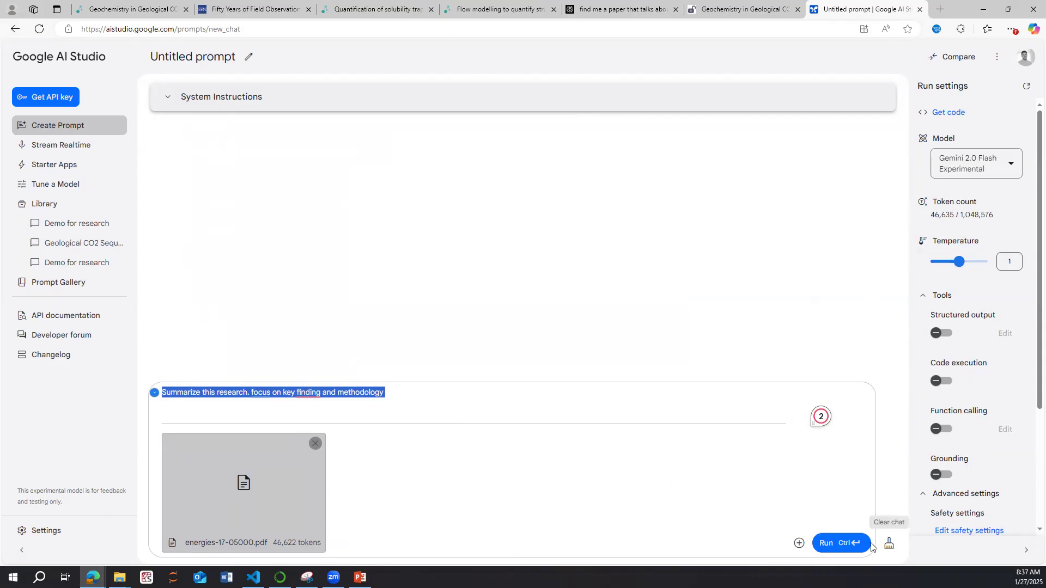
pyautogui.click(853, 543)
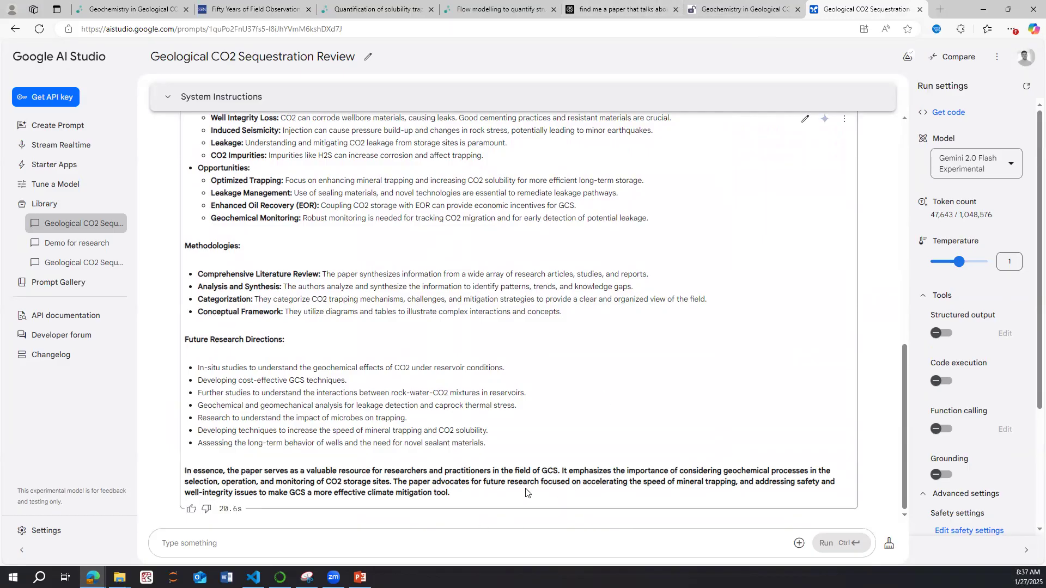
# Read through the generated summary, examining the key findings on geochemistry's role and trapping mechanisms
pyautogui.moveTo(521, 9)
pyautogui.click(391, 547)
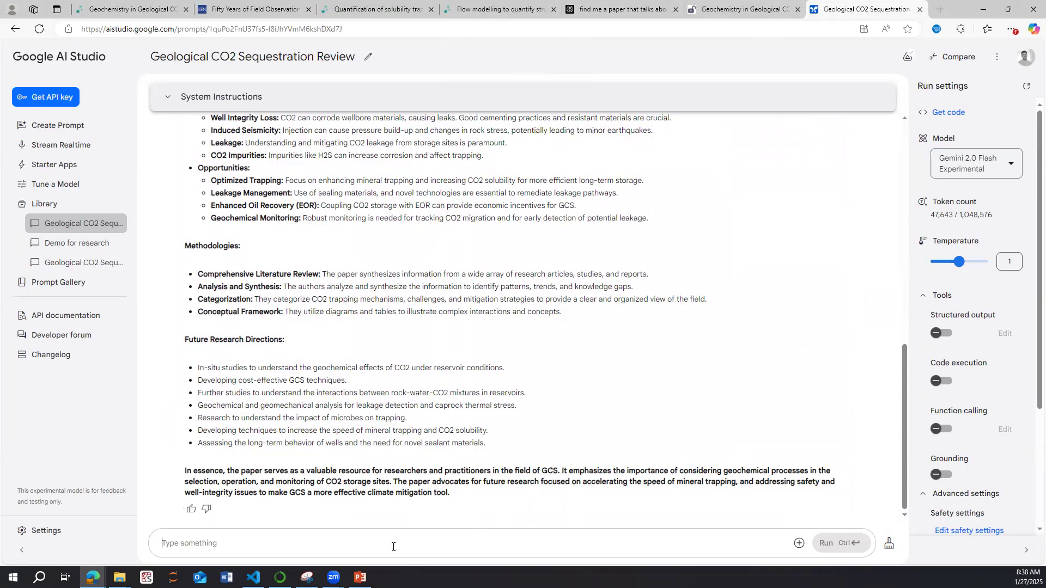
pyautogui.scroll(10, 401, 387)
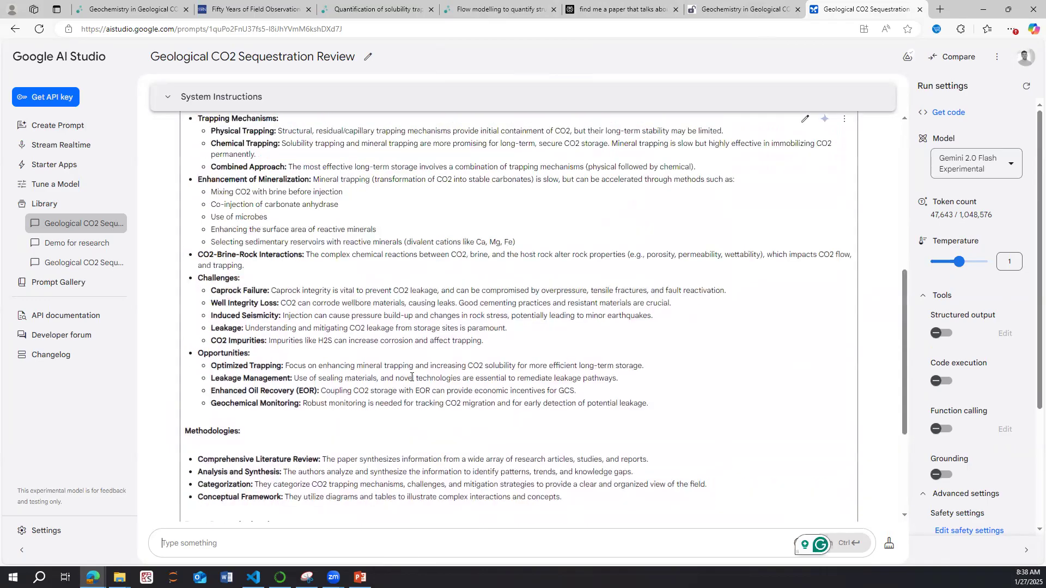
pyautogui.scroll(-3, 342, 414)
pyautogui.moveTo(236, 256); pyautogui.dragTo(184, 251)
pyautogui.moveTo(325, 279); pyautogui.dragTo(198, 279)
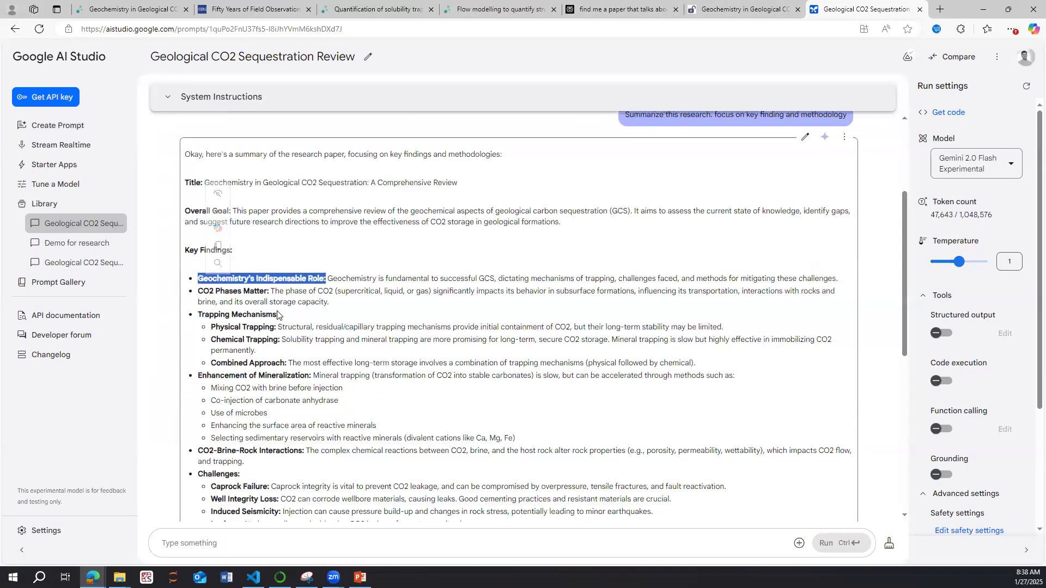
pyautogui.moveTo(279, 315); pyautogui.dragTo(197, 315)
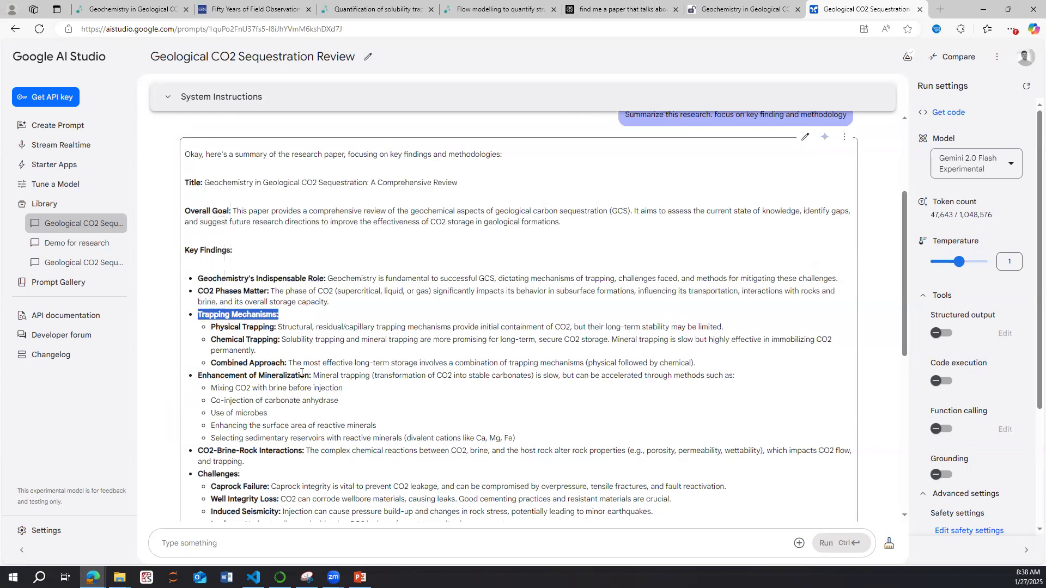
# Copy the word "Mineralization:" from the key findings and submit the follow-up "expand on Mineralization:"
pyautogui.scroll(-1, 301, 373)
pyautogui.moveTo(312, 321); pyautogui.dragTo(258, 322)
pyautogui.hotkey('ctrl', 'c')
pyautogui.click(263, 542)
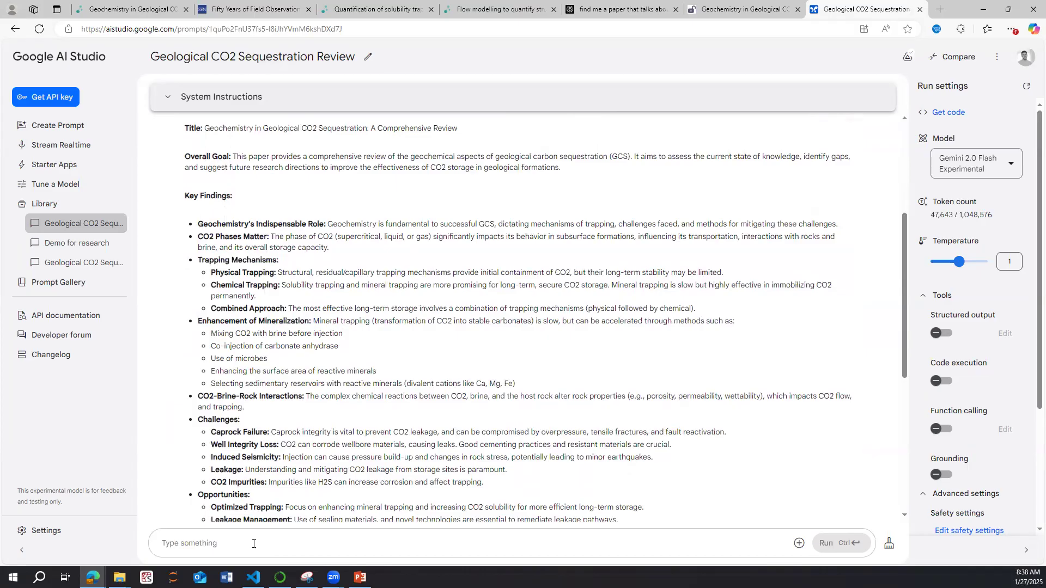
pyautogui.write('expand on')
pyautogui.hotkey('ctrl', 'v')
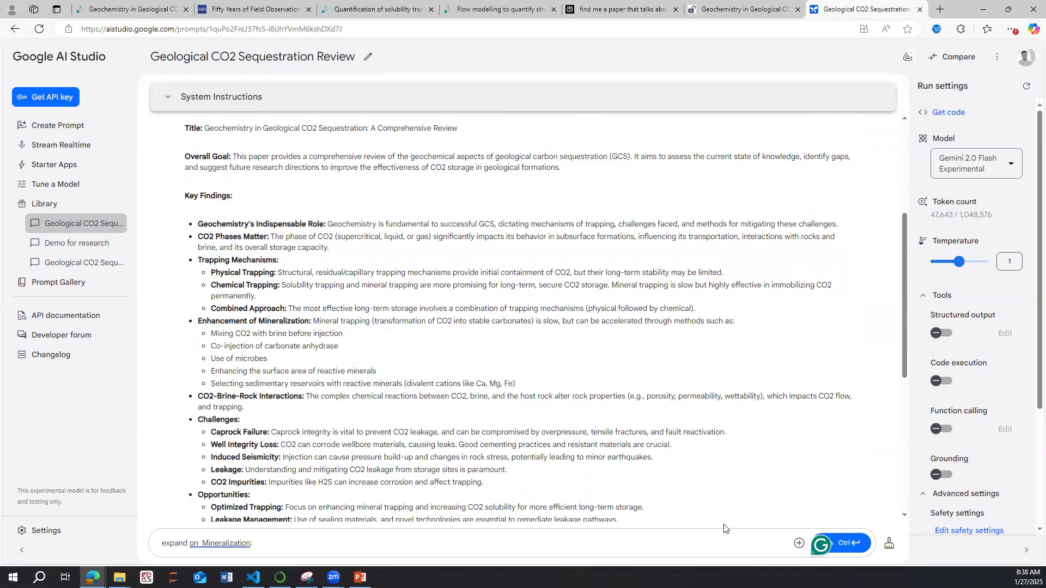
pyautogui.click(842, 543)
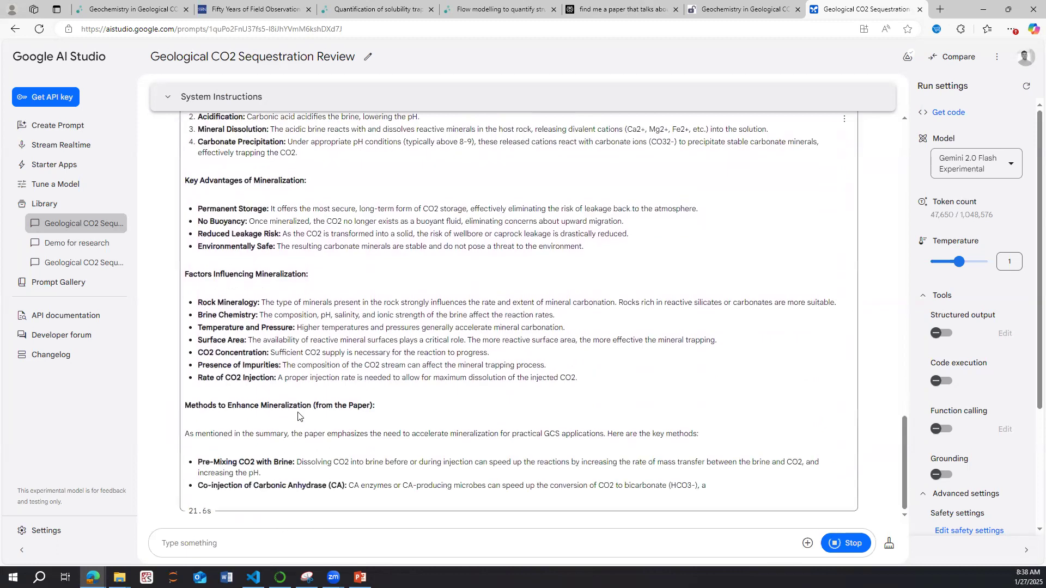
# Read through the expanded mineralization answer, including its process, advantages, influencing factors and enhancement methods
pyautogui.scroll(3, 323, 382)
pyautogui.scroll(5, 323, 381)
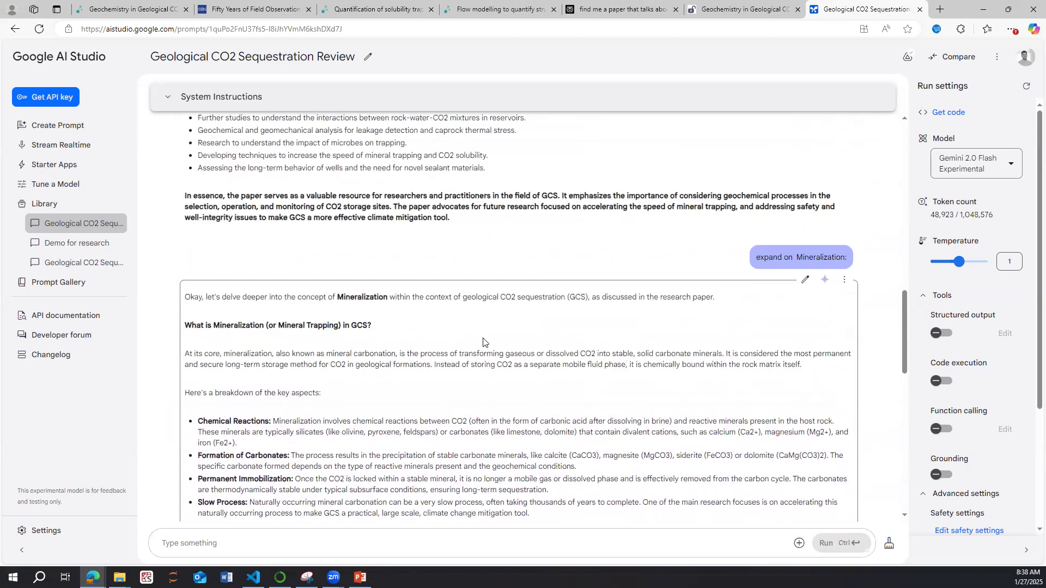
pyautogui.scroll(-12, 393, 357)
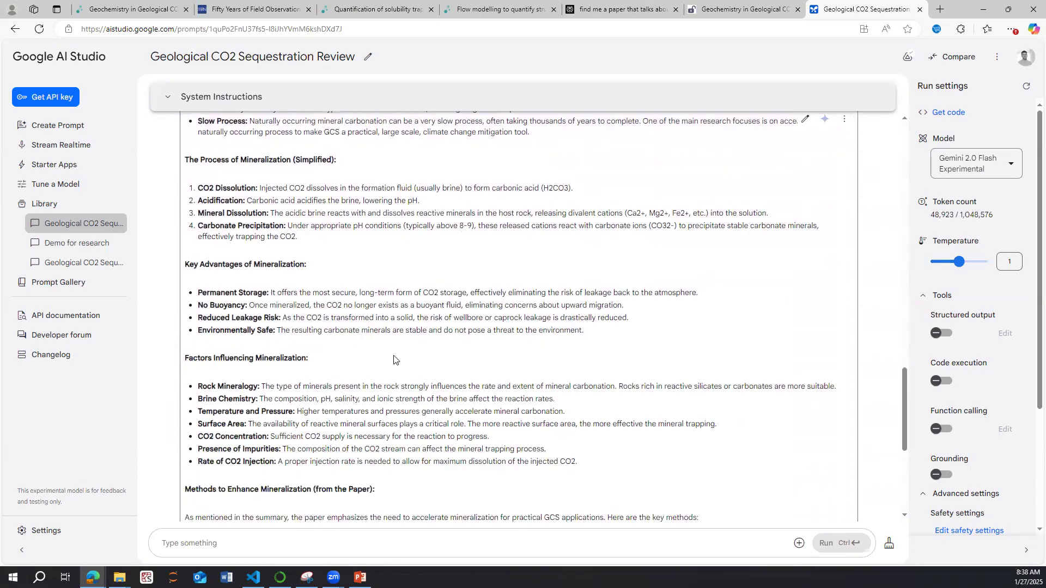
pyautogui.scroll(-1, 392, 363)
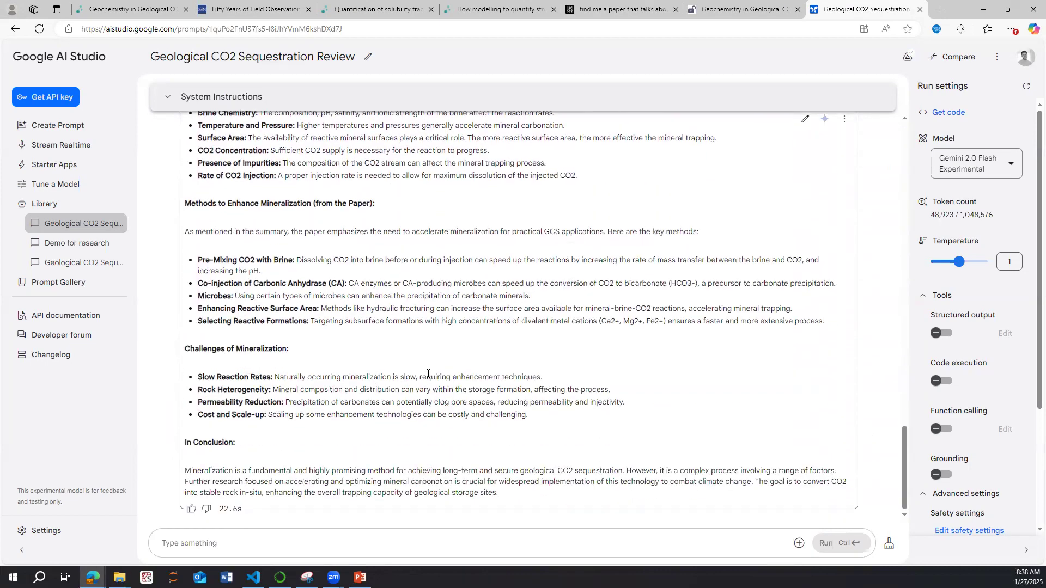
pyautogui.scroll(4, 428, 375)
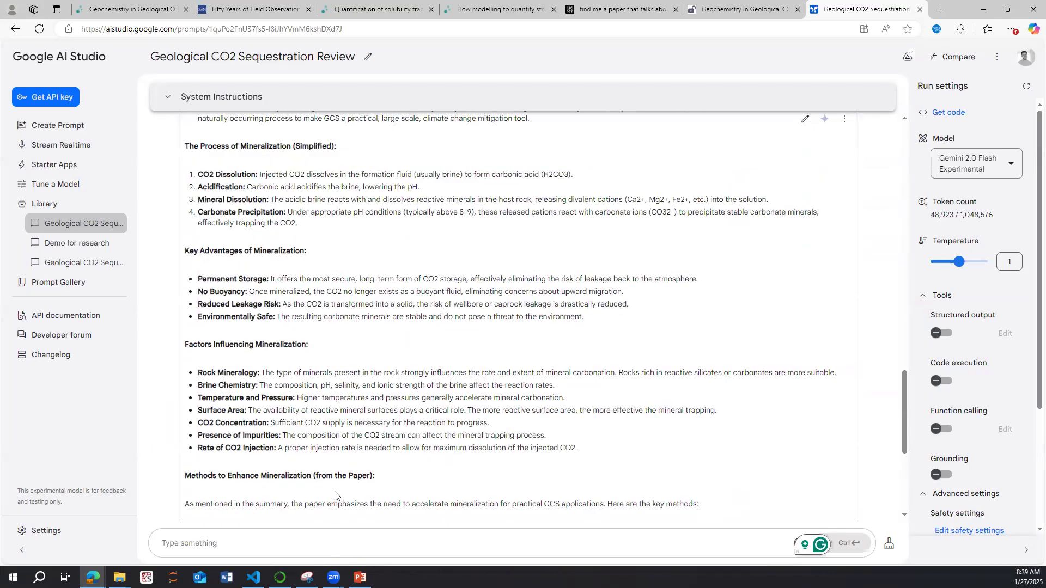
# Submit a follow-up question asking how rock mineral affects CO2 mineralization
pyautogui.write('how does')
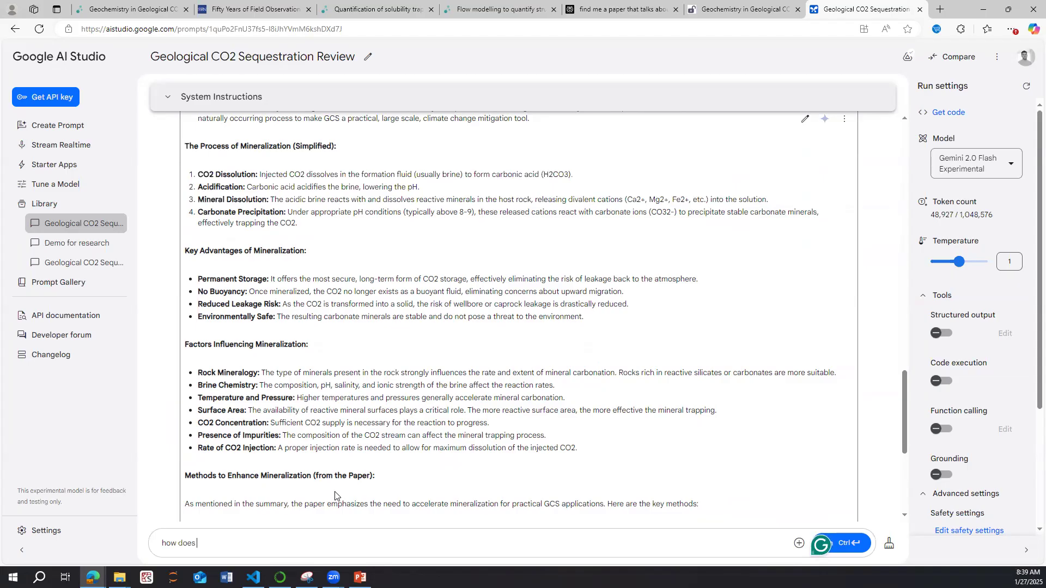
pyautogui.write('rock mineral affect CO2')
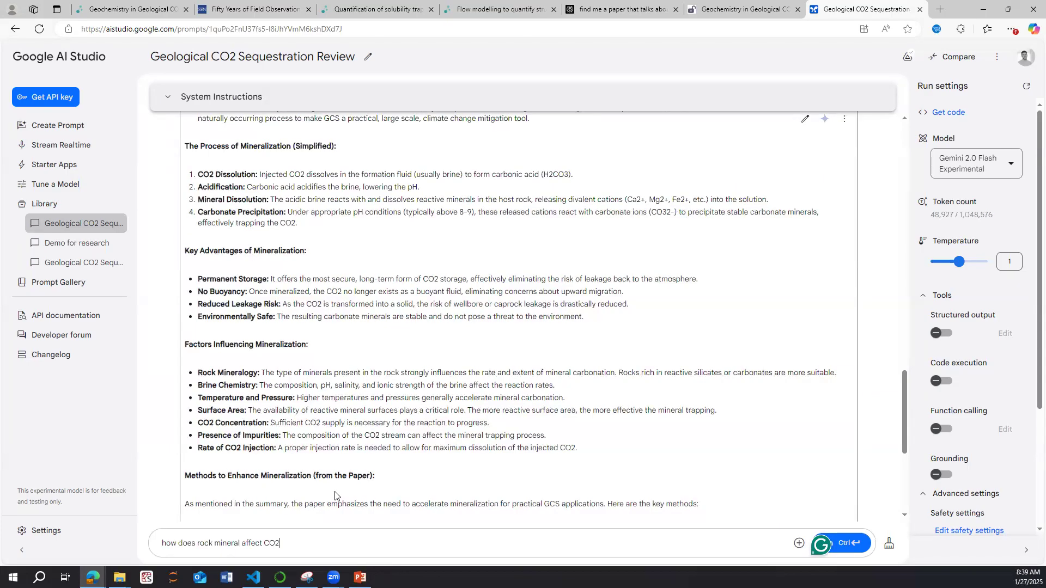
pyautogui.write('zation')
pyautogui.press('Return')
pyautogui.hotkey('ctrl', 'Return')
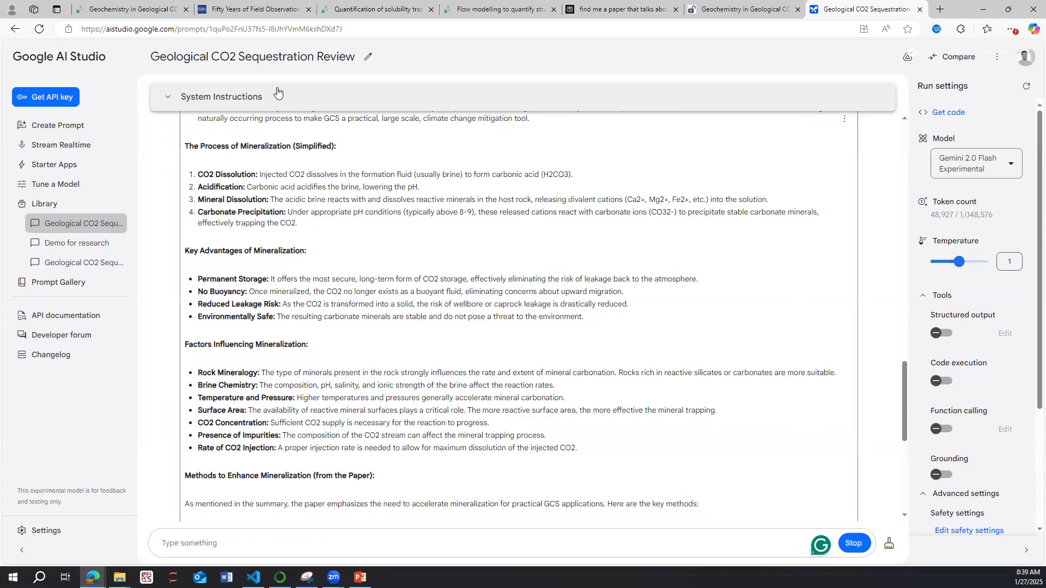
# Examine the answer on rock minerals, covering the reactive mineral types and how mineralogy affects mineralization
pyautogui.scroll(-3, 369, 336)
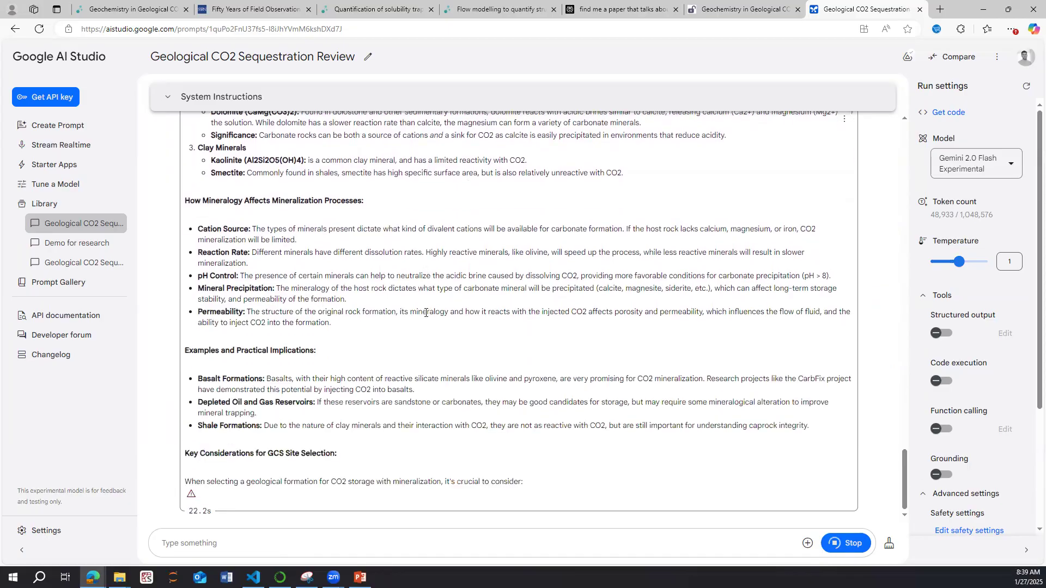
pyautogui.scroll(15, 478, 372)
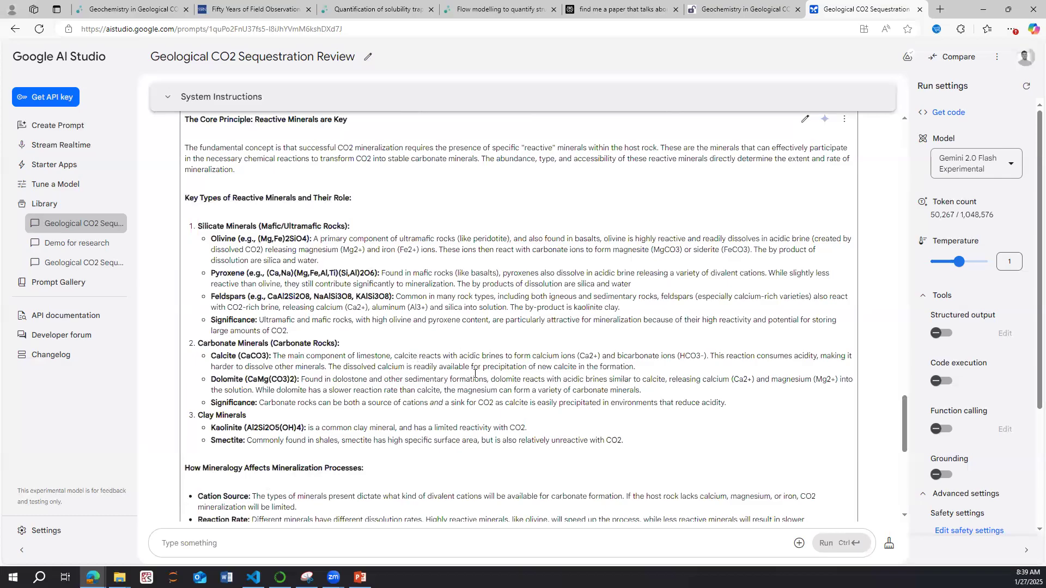
pyautogui.scroll(1, 336, 317)
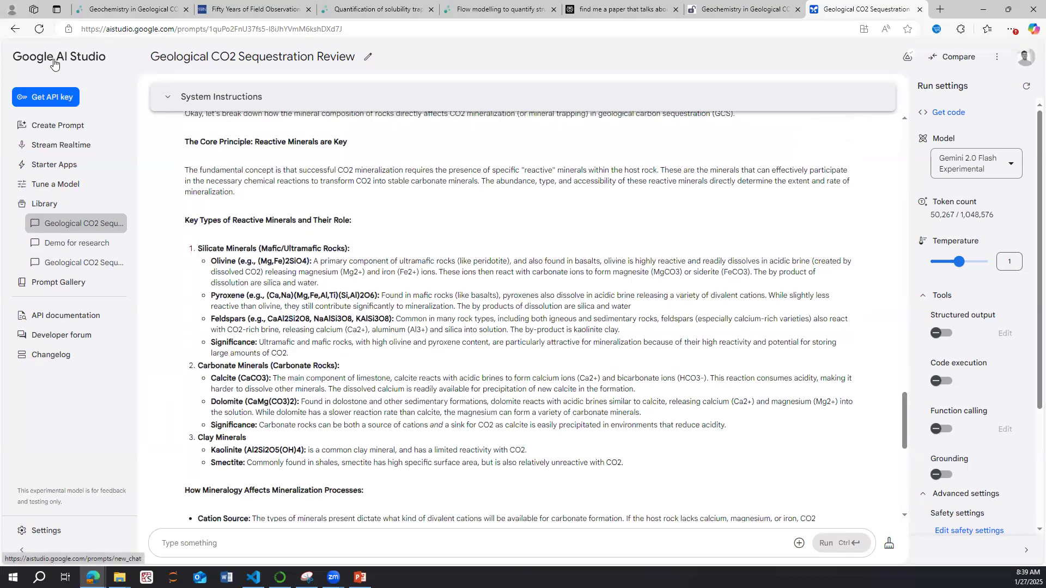
pyautogui.moveTo(997, 163)
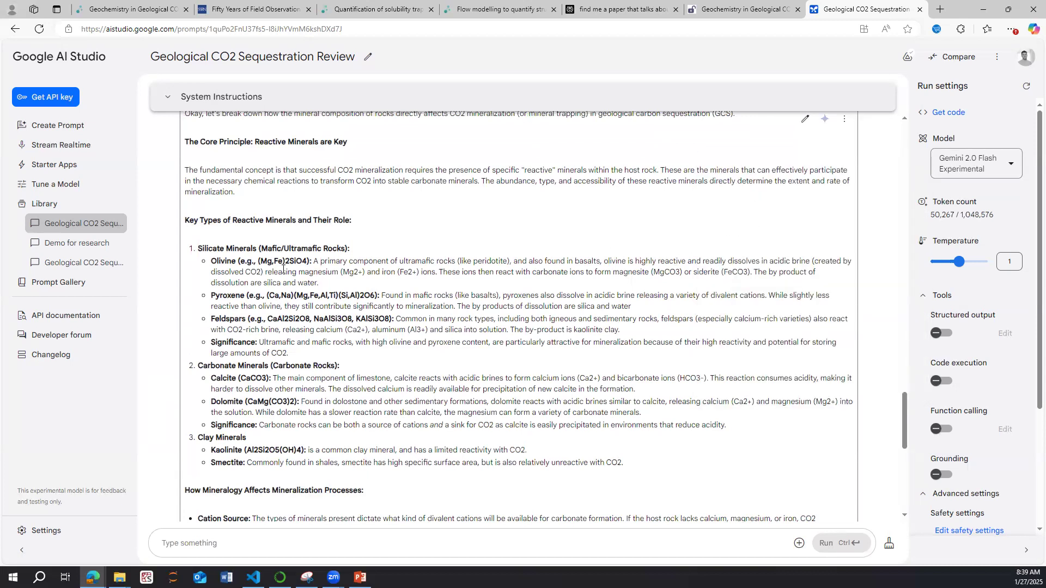
pyautogui.scroll(3, 664, 283)
pyautogui.scroll(-6, 648, 182)
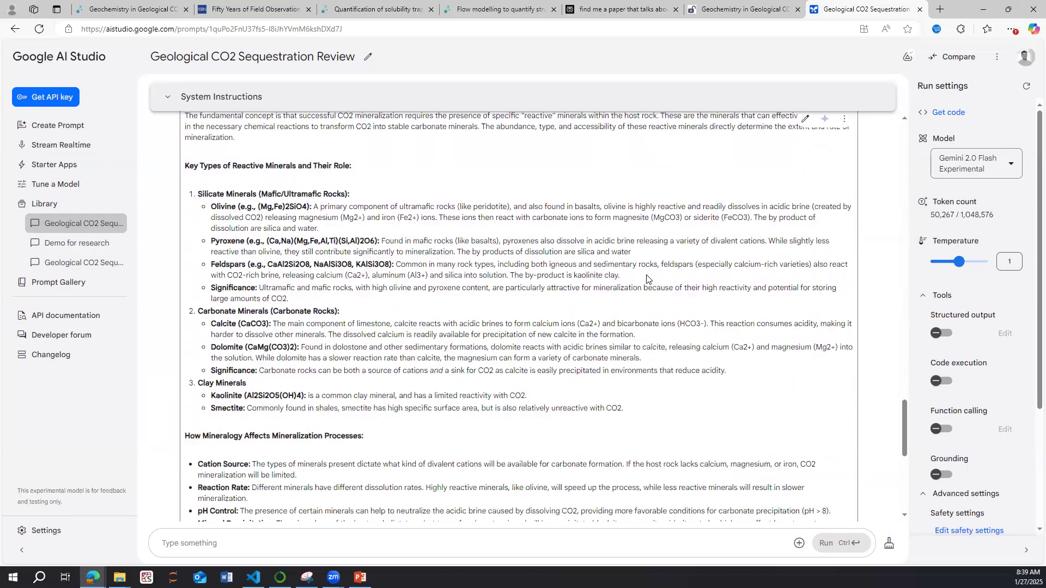
# Switch to Perplexity and start a new thread asking for "Larry lake paper on CO2 and EOR storage"
pyautogui.click(609, 8)
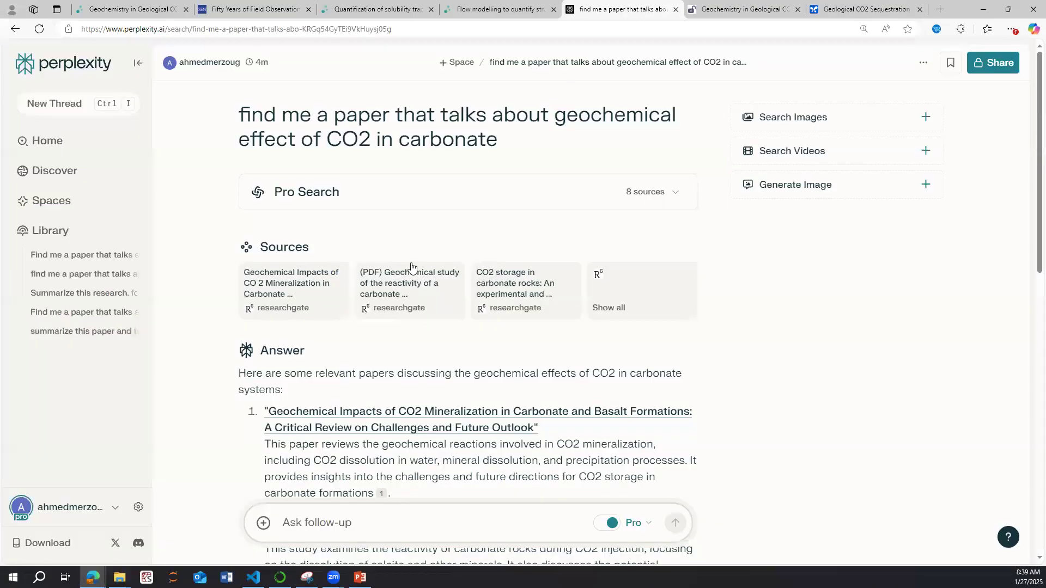
pyautogui.click(120, 104)
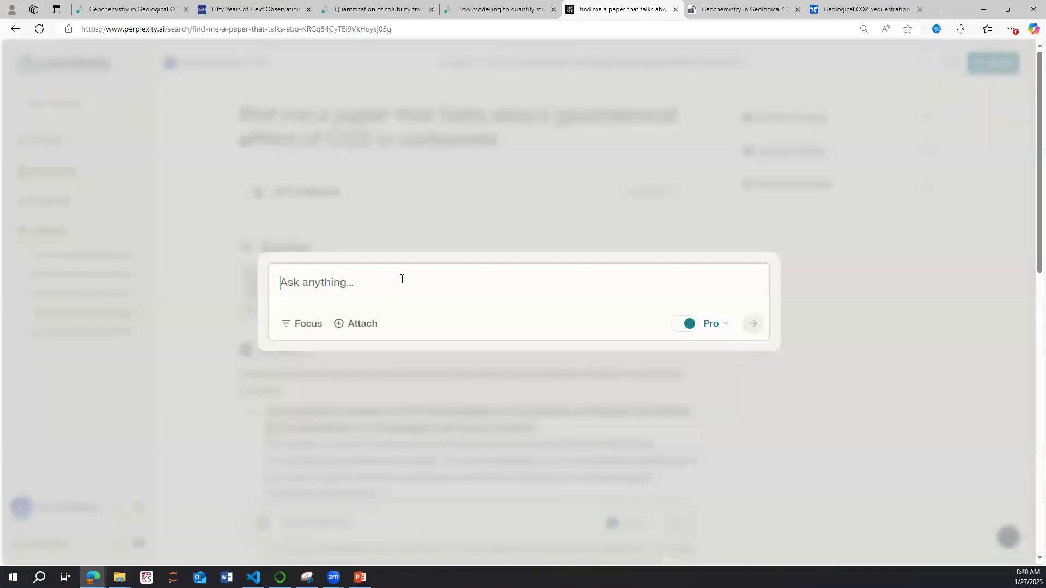
pyautogui.write('Larru')
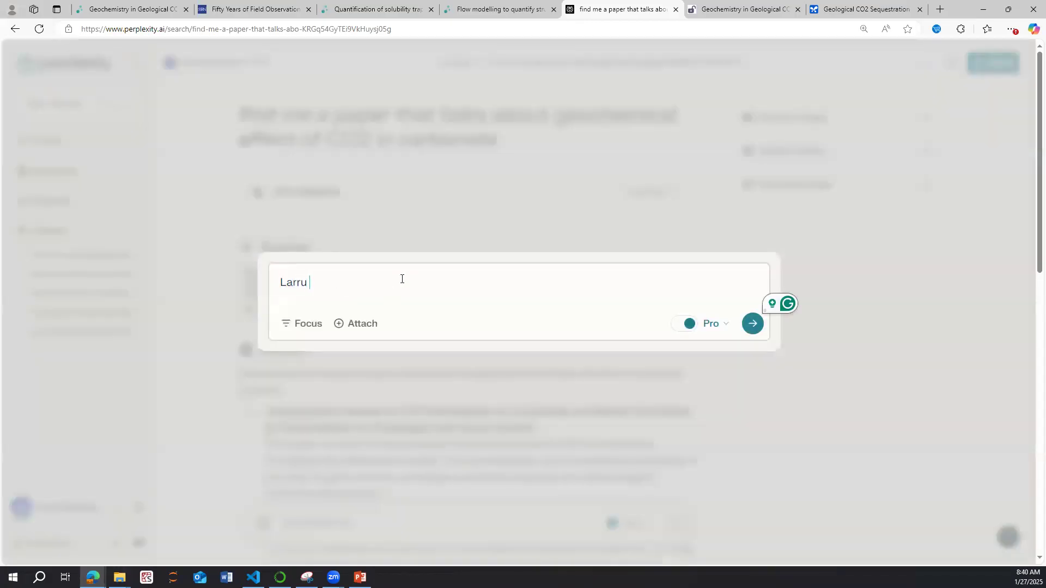
pyautogui.press('BackSpace')
pyautogui.press('BackSpace')
pyautogui.write('y lake paper ')
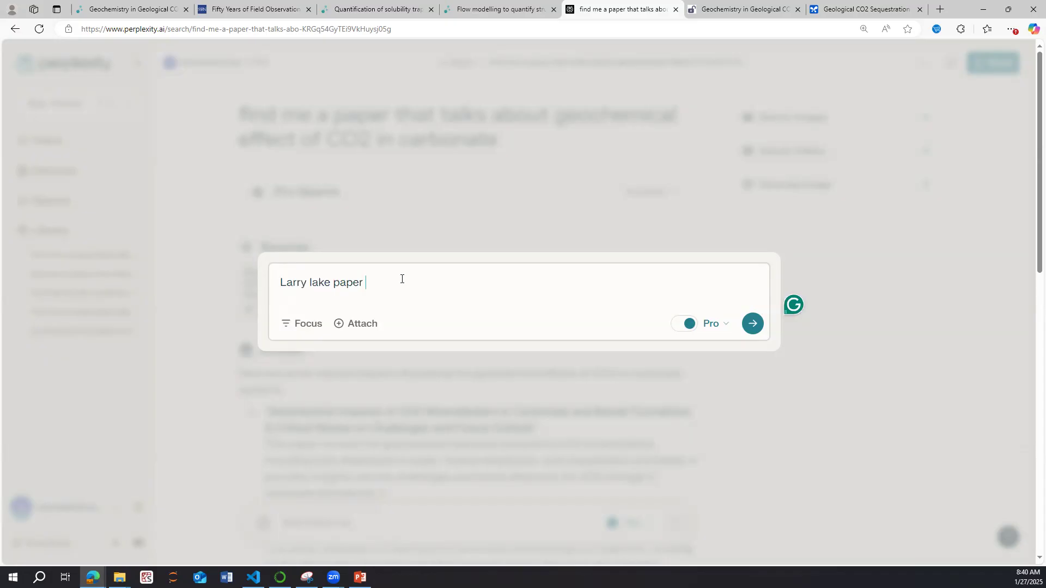
pyautogui.write('on CO2 and EOR storage')
pyautogui.press('Return')
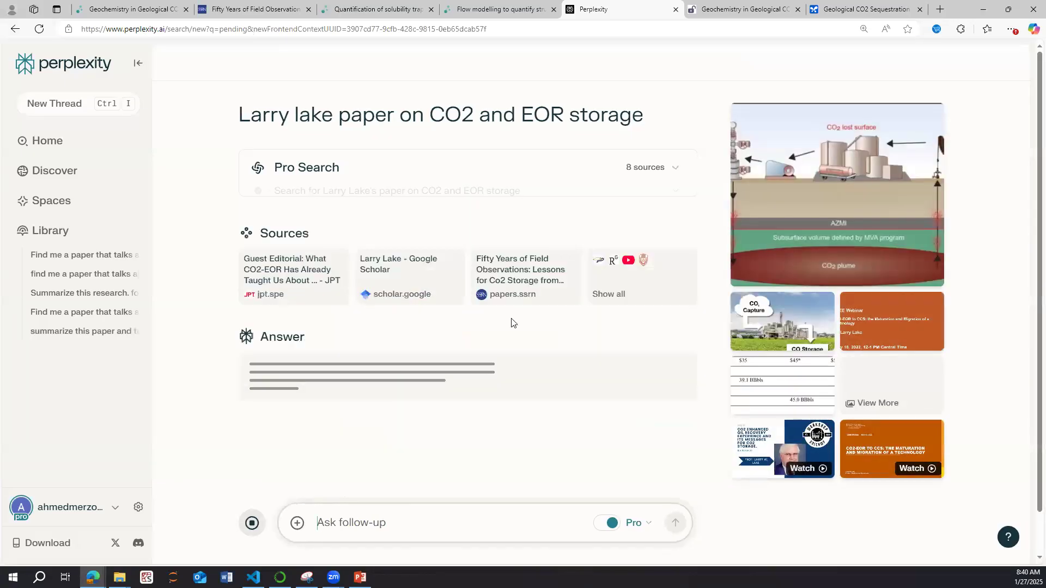
# Preview the "Fifty Years of Field Observations" source and skim the Perplexity answer
pyautogui.moveTo(510, 271)
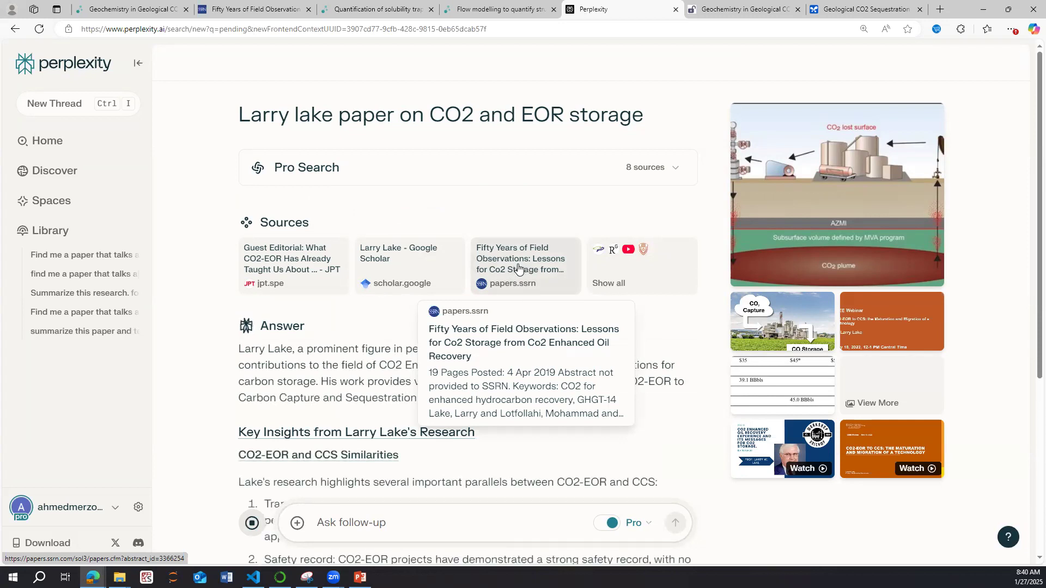
pyautogui.scroll(-1, 393, 319)
pyautogui.scroll(-2, 393, 319)
pyautogui.scroll(3, 491, 272)
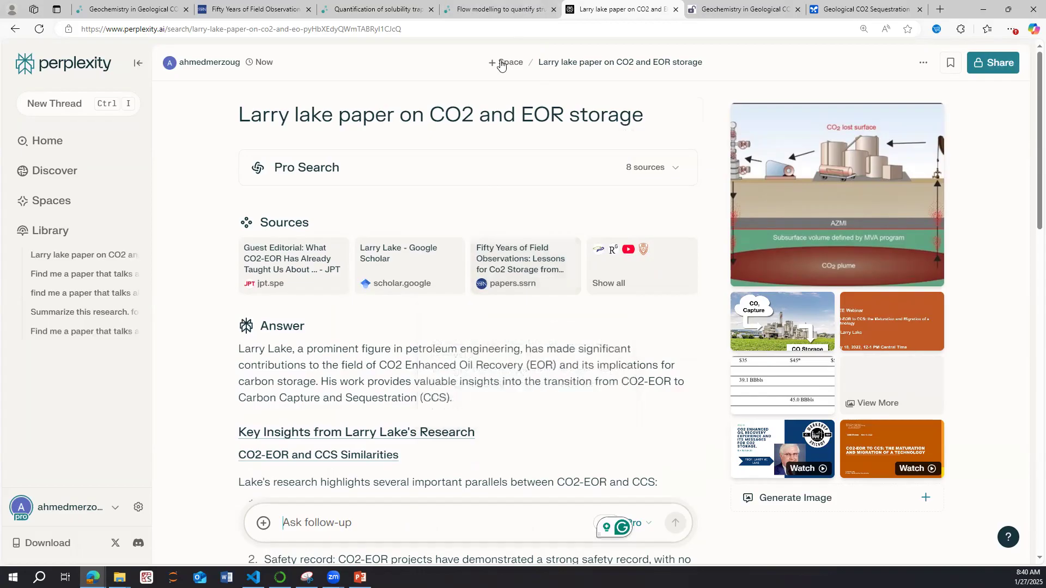
# Switch to the Connected Papers geochemistry review page and close its prior works list to show the graph
pyautogui.click(153, 6)
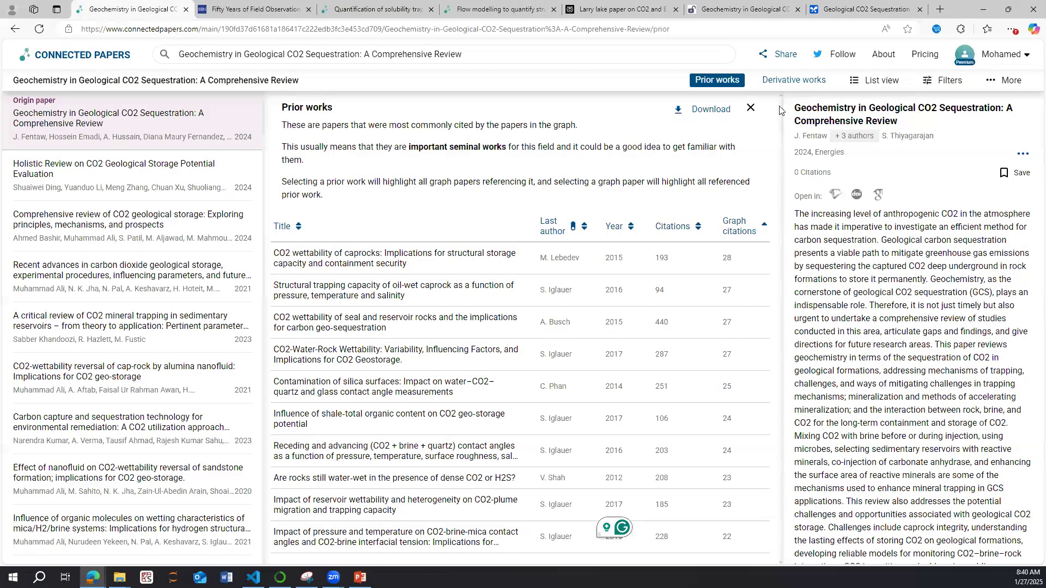
pyautogui.click(751, 108)
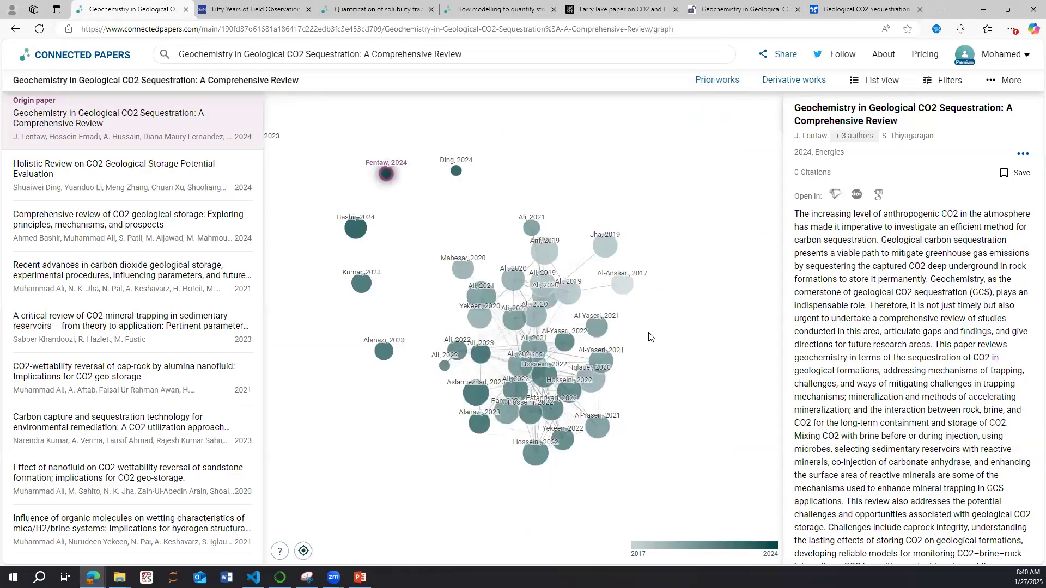